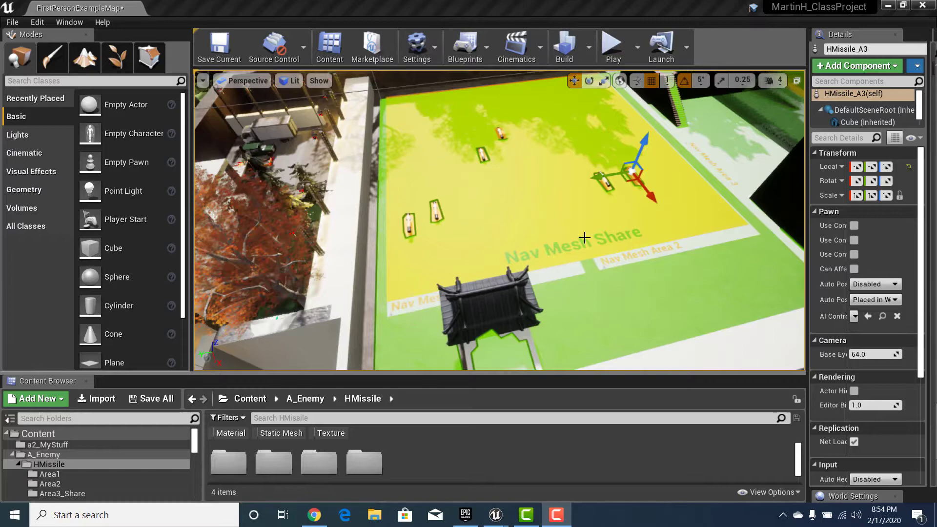
Set the camera speed to 6 and fly back to an overview of the whole lake level.
mouse_move(583, 238)
right_down()
mouse_move(607, 249)
mouse_move(607, 205)
mouse_move(576, 229)
right_up()
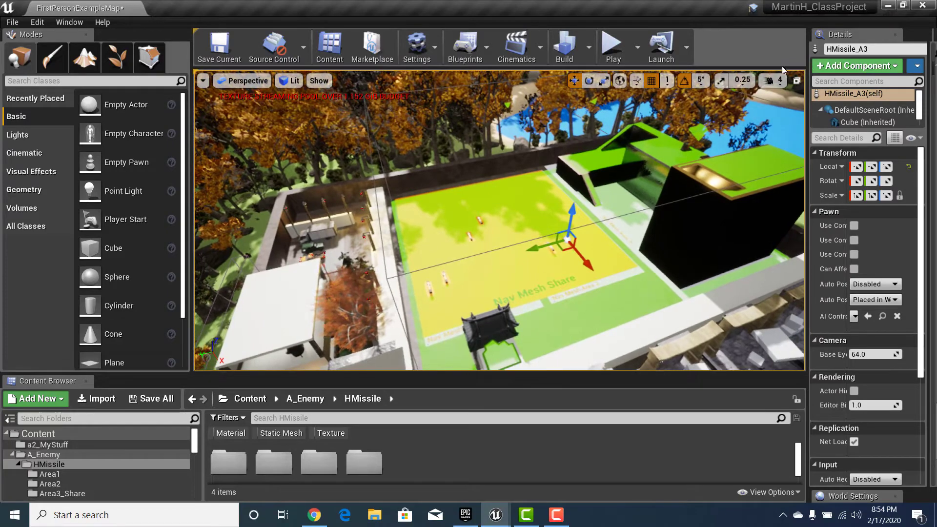
click(773, 80)
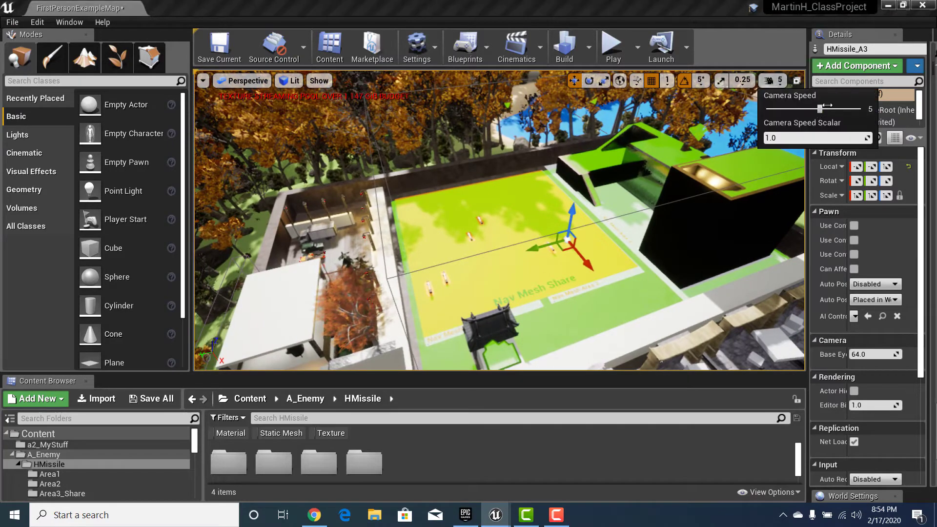
key(s)
right_drag(649, 195, 668, 203)
key(s)
key(s)
right_drag(732, 205, 732, 205)
right_drag(506, 199, 506, 198)
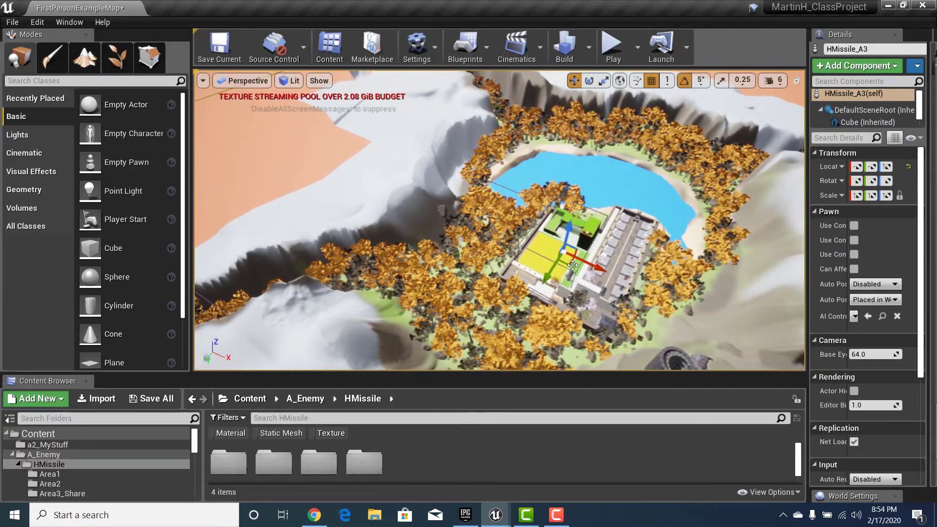
right_drag(573, 265, 573, 265)
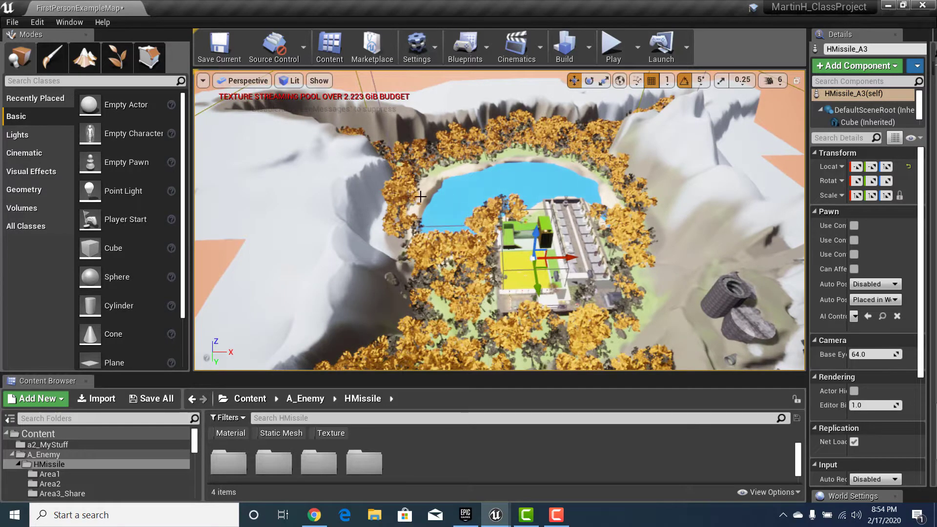
right_drag(421, 196, 420, 196)
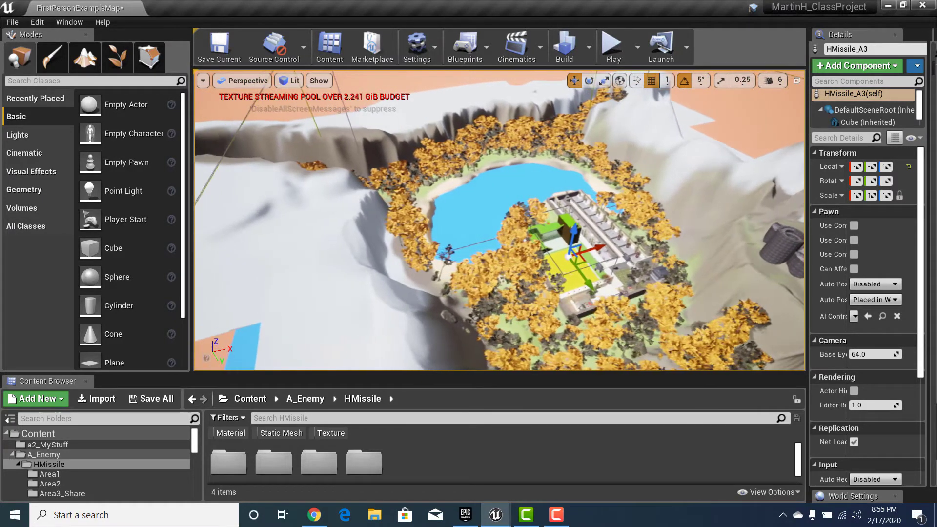
right_drag(495, 256, 494, 257)
right_drag(411, 308, 410, 308)
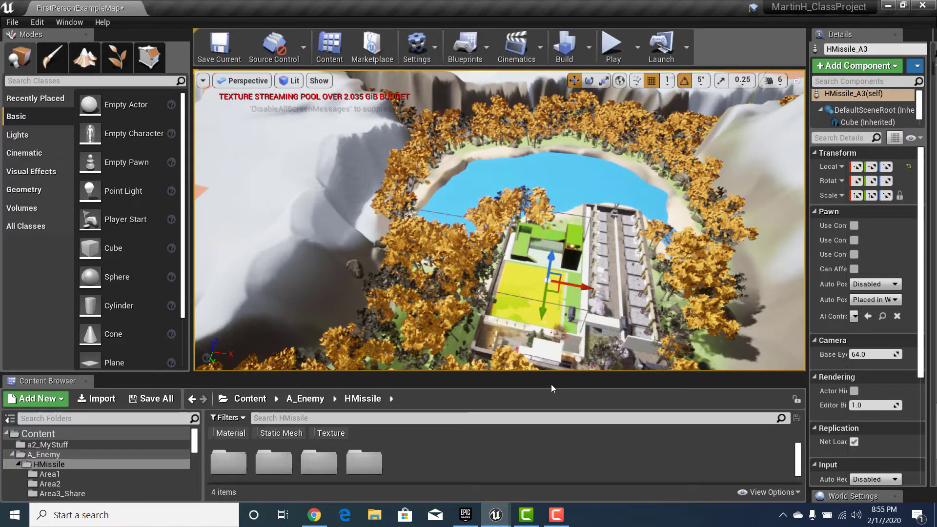
Fly the camera down and forward until it hovers close over the building's yellow nav mesh yard.
right_drag(566, 320, 572, 352)
key(w)
drag(561, 290, 508, 335)
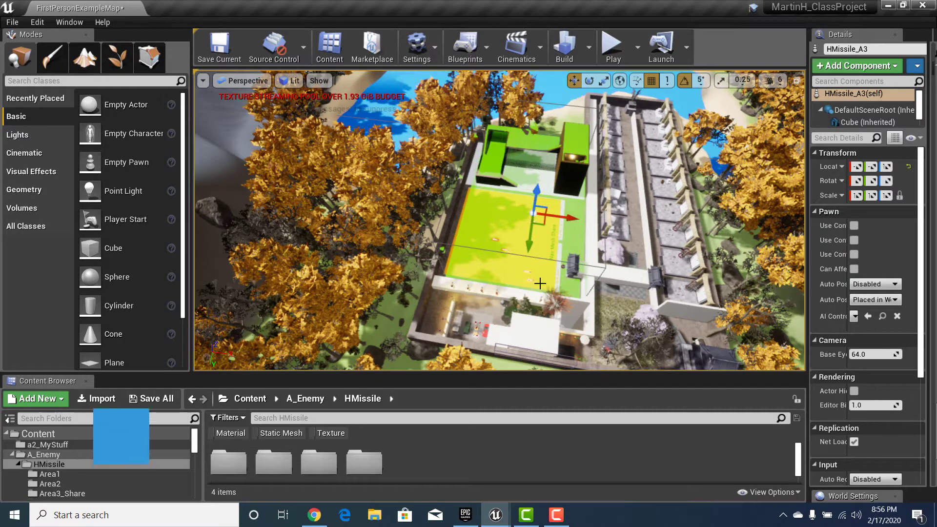
Enable Generate Navigation Only Around Navigation Invokers in the Navigation System project settings.
click(434, 49)
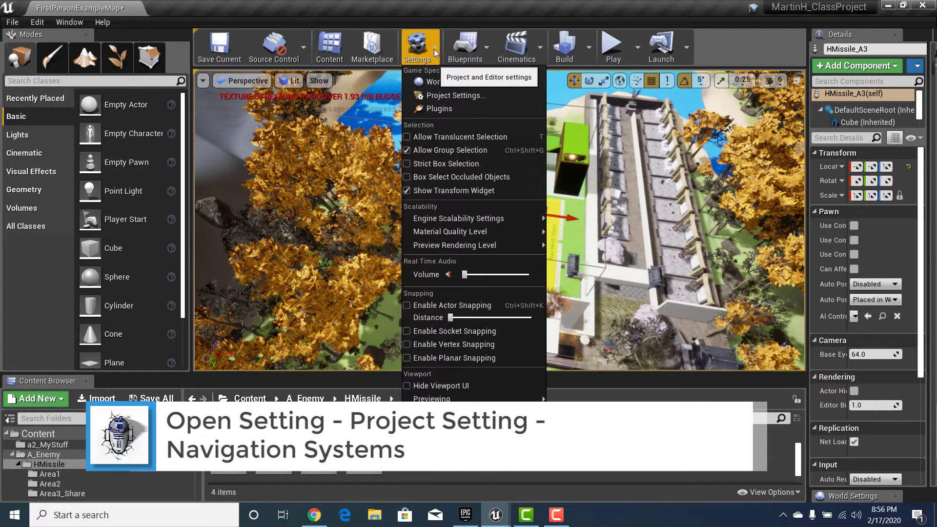
click(447, 96)
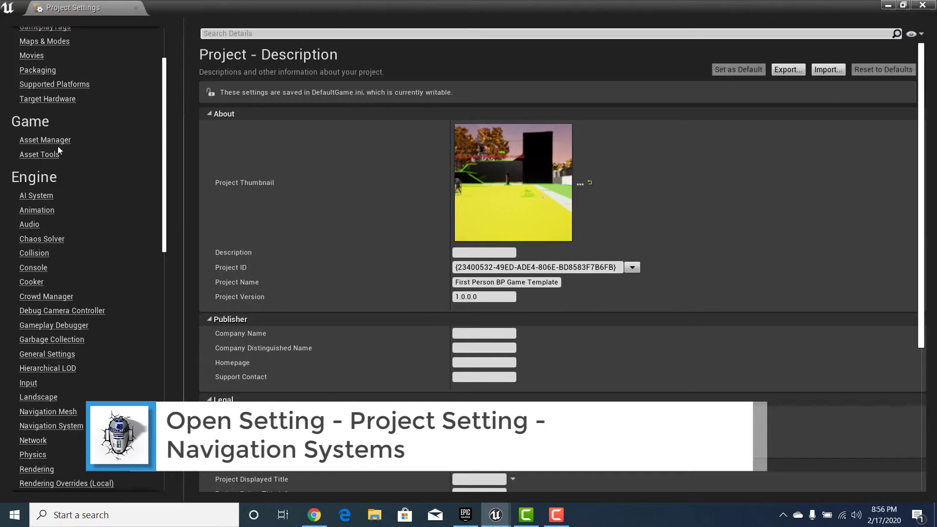
click(43, 428)
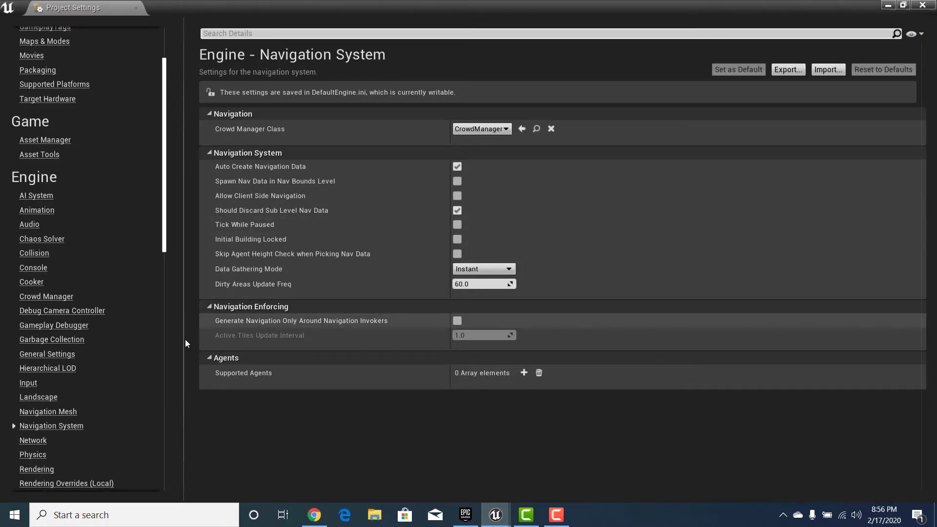
mouse_move(227, 326)
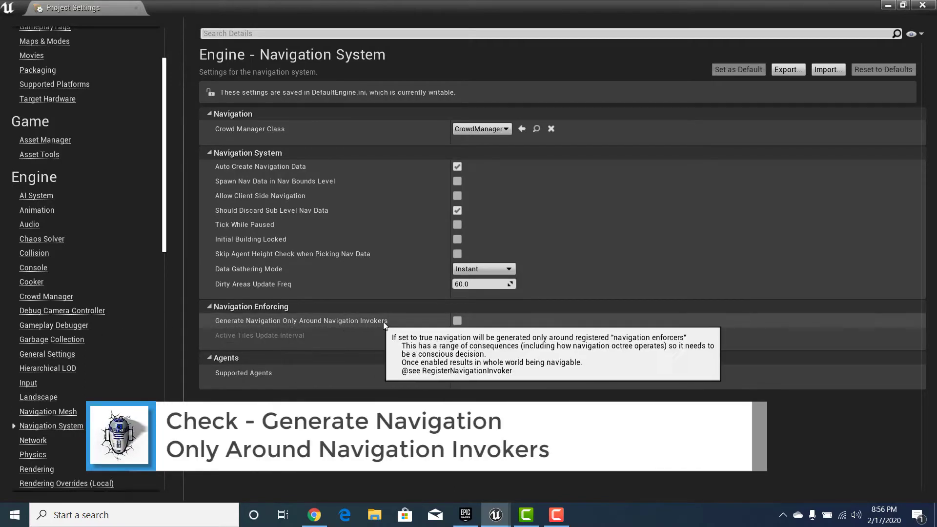
click(457, 322)
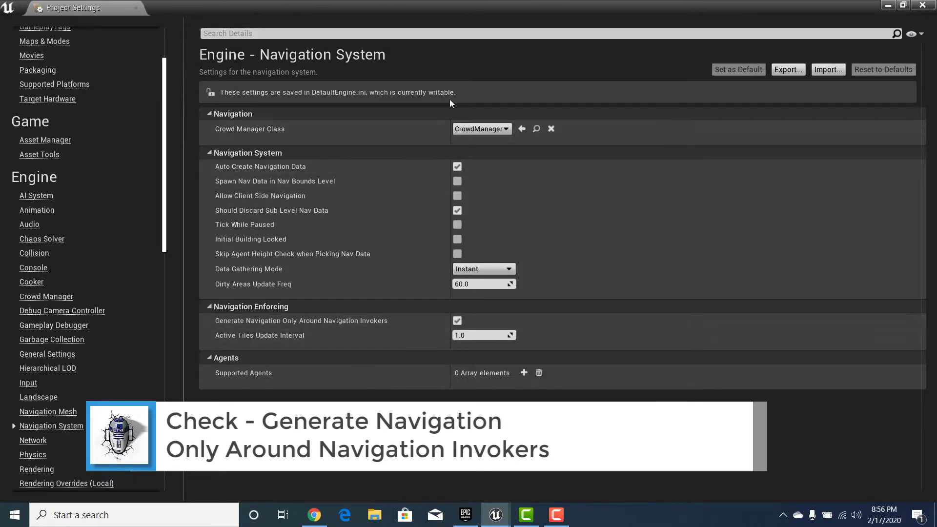
Close Project Settings and fly the view around the yellow Nav Mesh Share floor.
click(923, 5)
right_drag(488, 226, 591, 240)
key(w)
right_drag(503, 197, 454, 195)
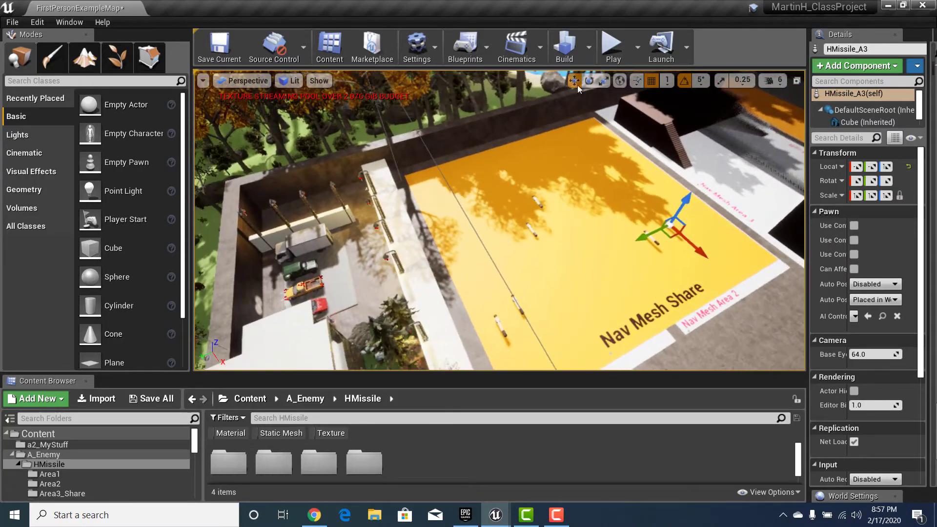
Play-test the level, walking toward the missiles and back, then stop the session.
click(612, 48)
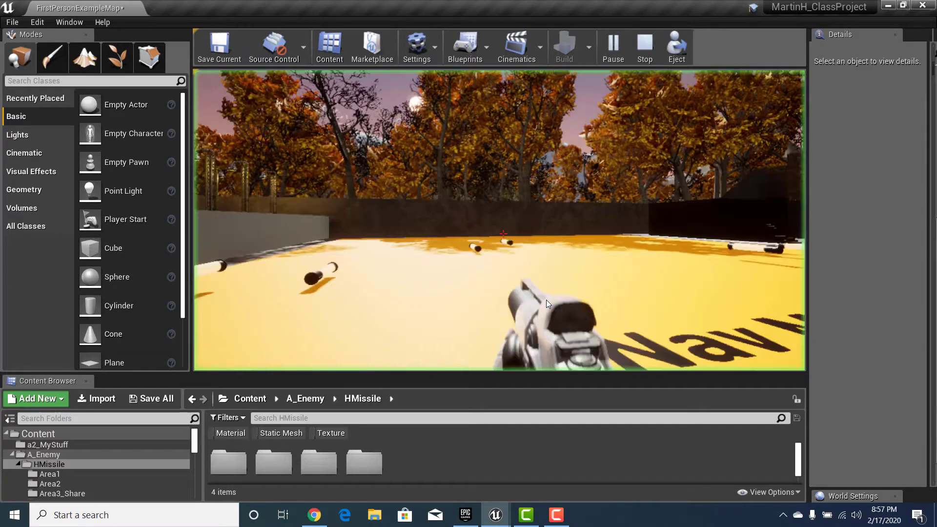
key(w)
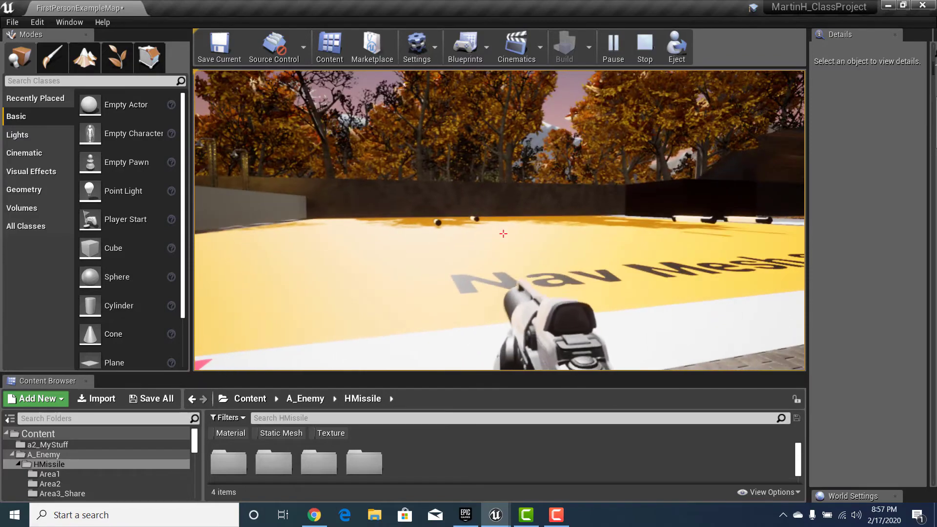
key(s)
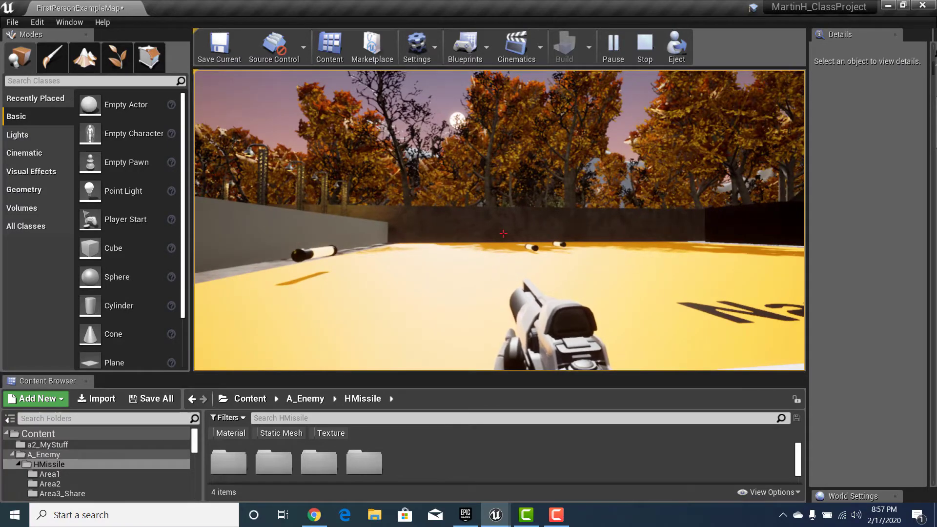
key(Escape)
Close the Message Log, make the Content Browser taller and select the HMissile_A1_2 missile.
click(845, 108)
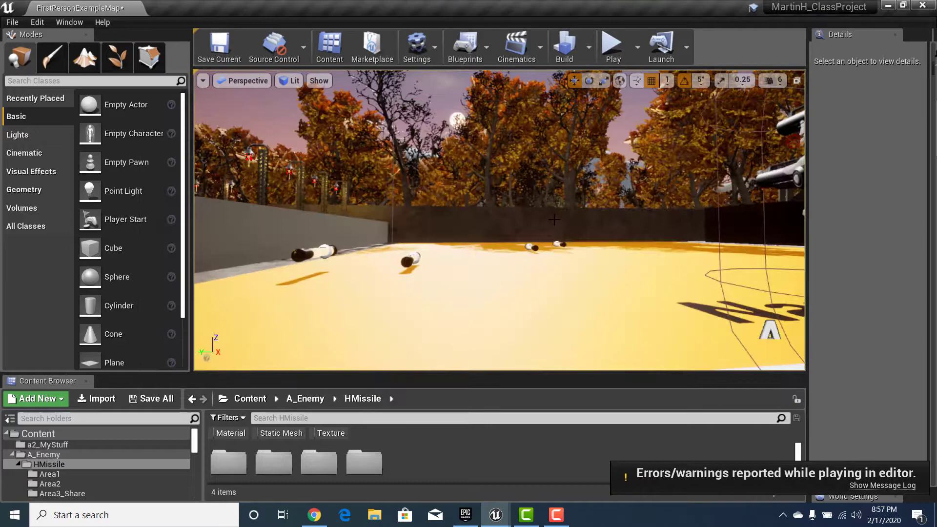
right_drag(500, 220, 410, 318)
right_drag(507, 274, 542, 224)
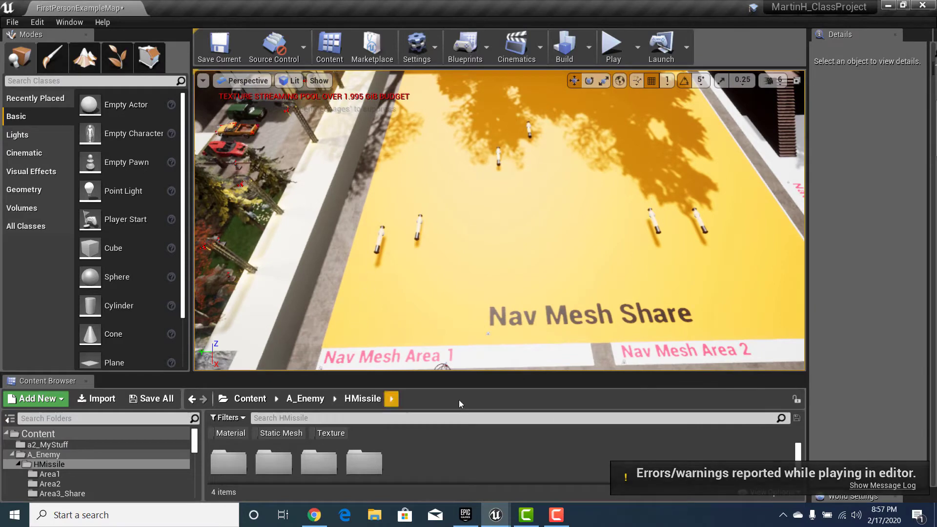
drag(475, 373, 476, 307)
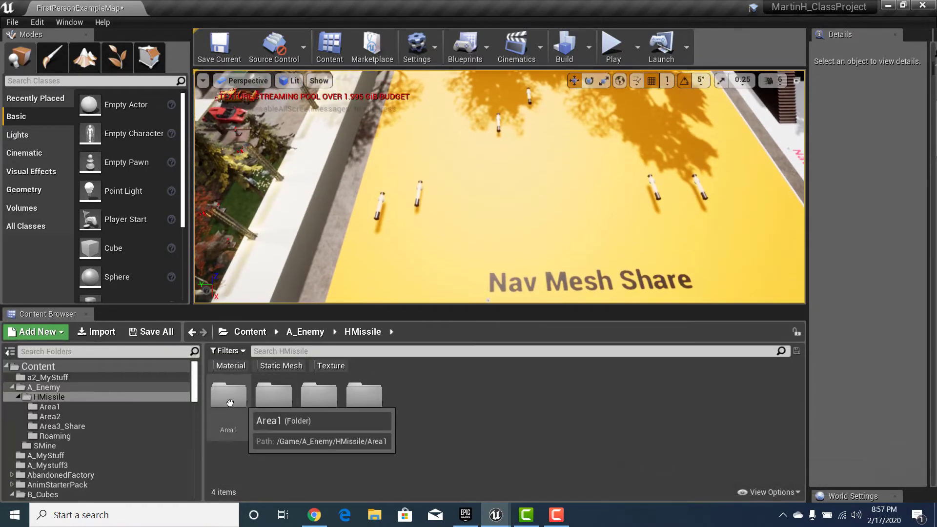
click(379, 200)
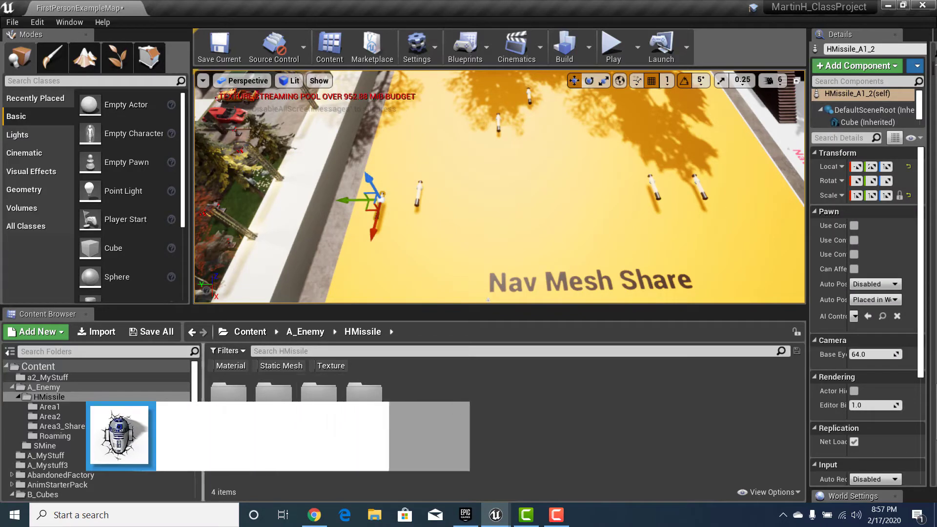
Open HMissile_A1_2 from the Area1 folder and frame its Spawn AI From Class event graph.
double_click(243, 399)
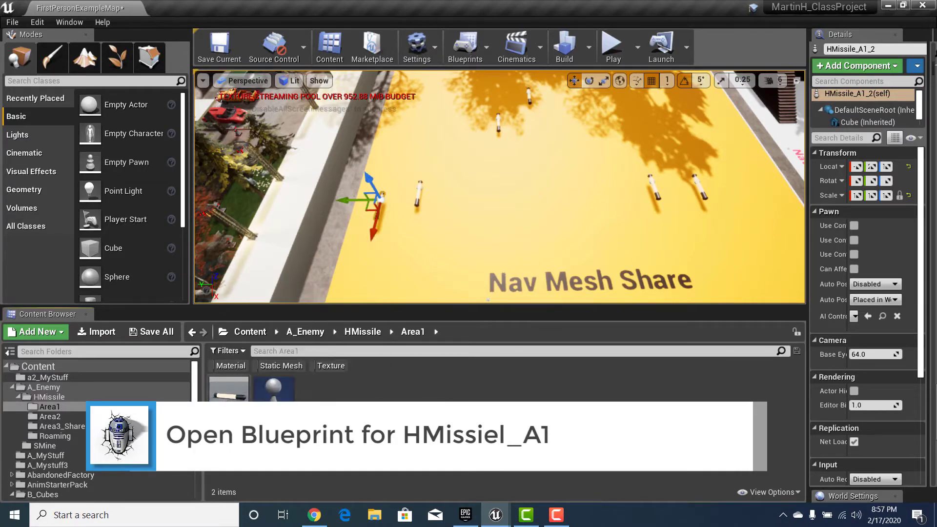
double_click(236, 396)
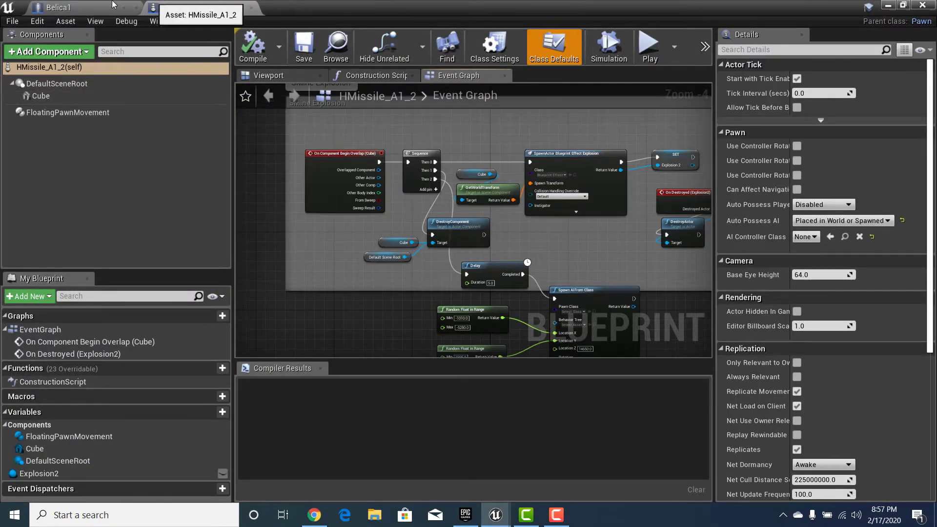
click(137, 7)
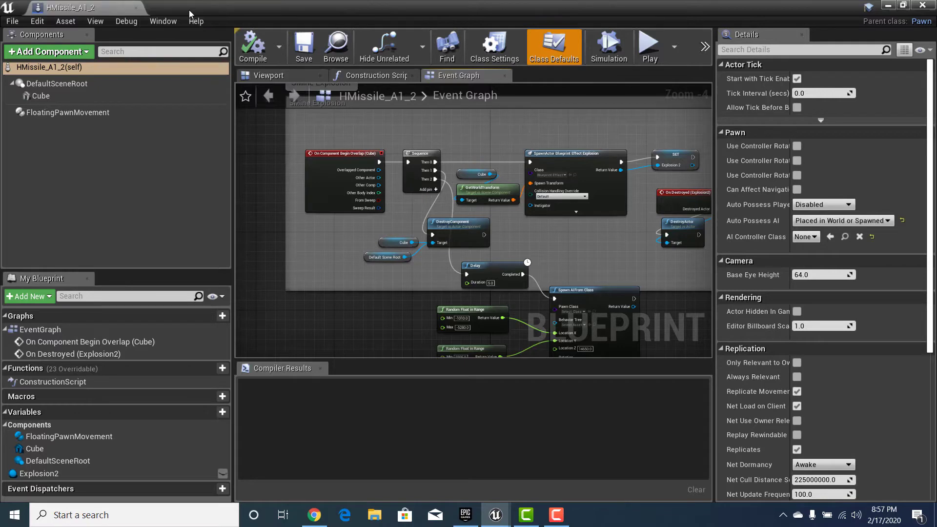
click(137, 8)
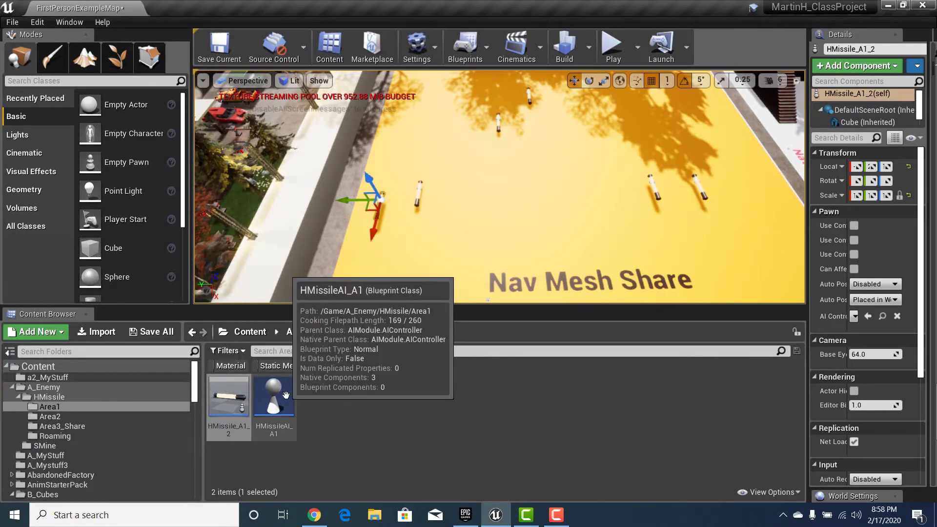
double_click(233, 402)
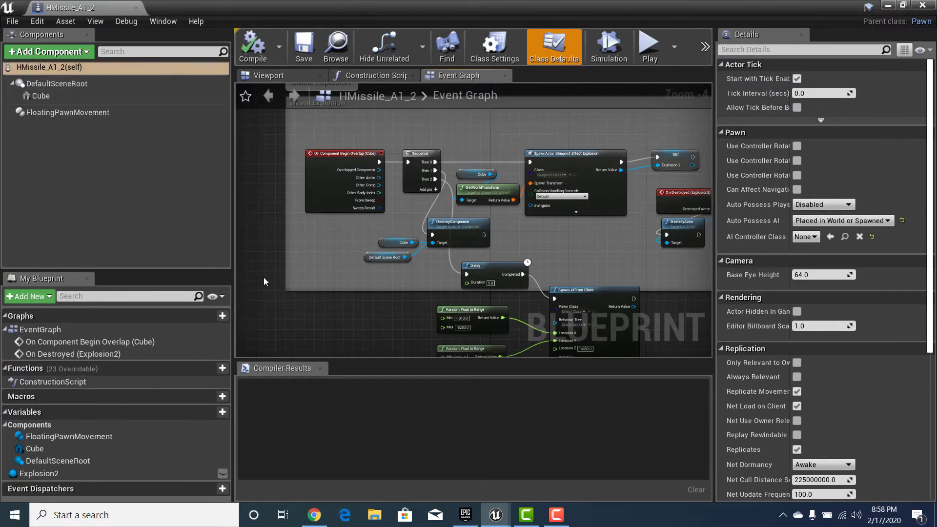
mouse_move(313, 278)
right_down()
mouse_move(289, 296)
mouse_move(303, 320)
mouse_move(298, 273)
right_up()
right_drag(413, 312, 436, 261)
right_drag(635, 262, 616, 302)
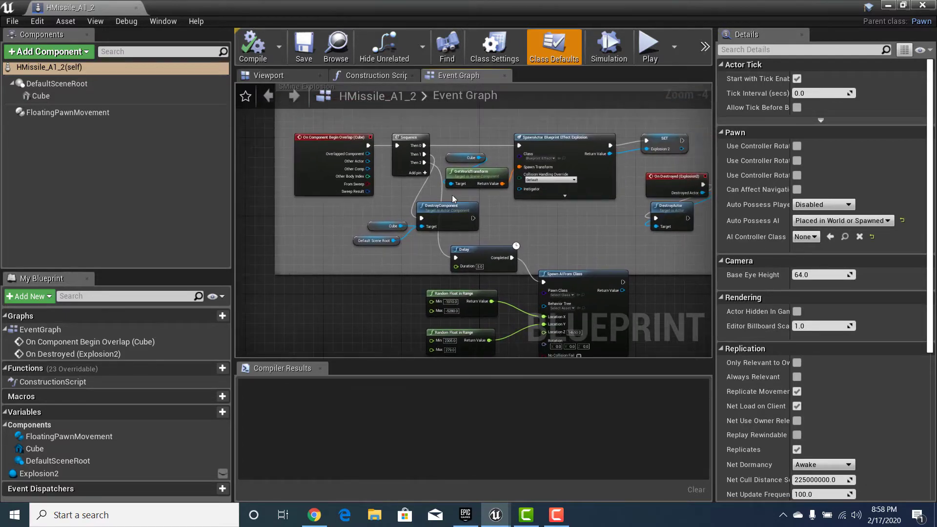
Add a NavigationInvoker component to the HMissile_A1_2 blueprint and select it.
click(58, 52)
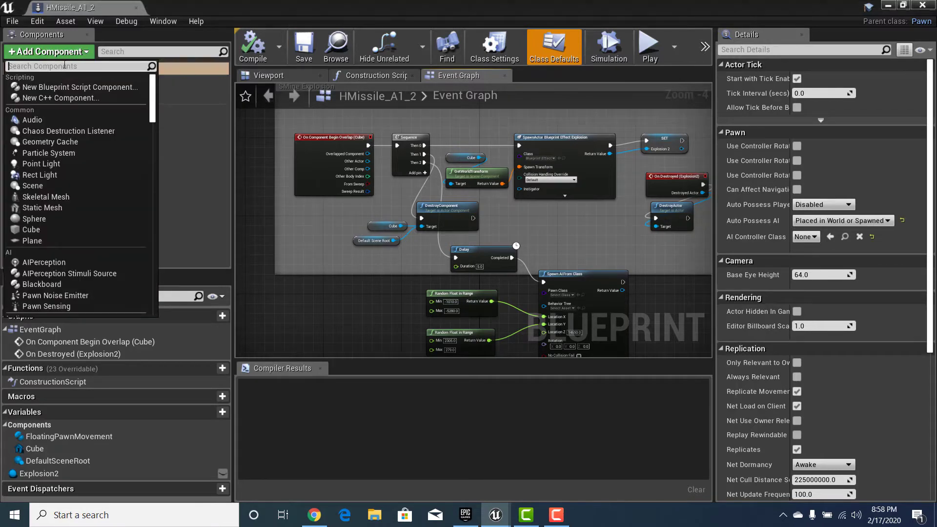
text(inv)
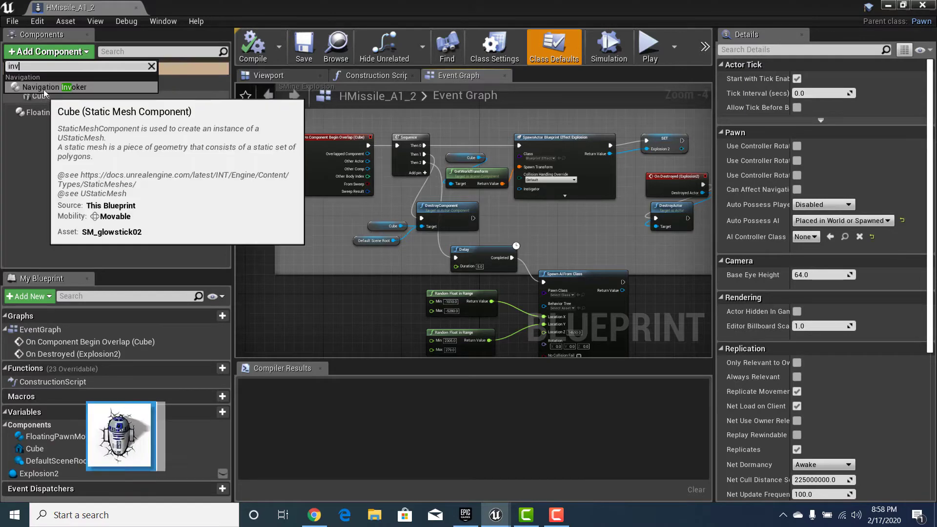
click(43, 84)
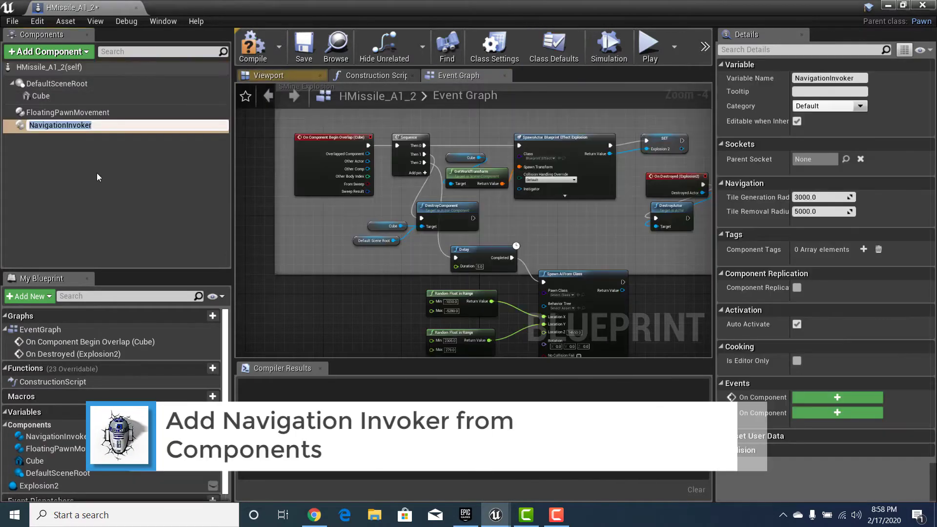
click(71, 168)
click(48, 125)
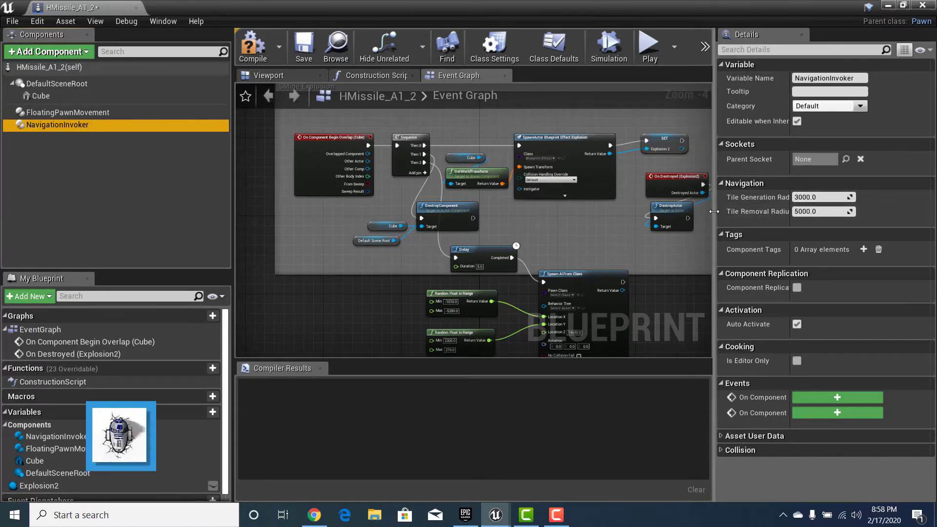
Set Tile Generation and Tile Removal Radius to 200, then compile and save the blueprint.
drag(715, 224, 602, 224)
click(746, 197)
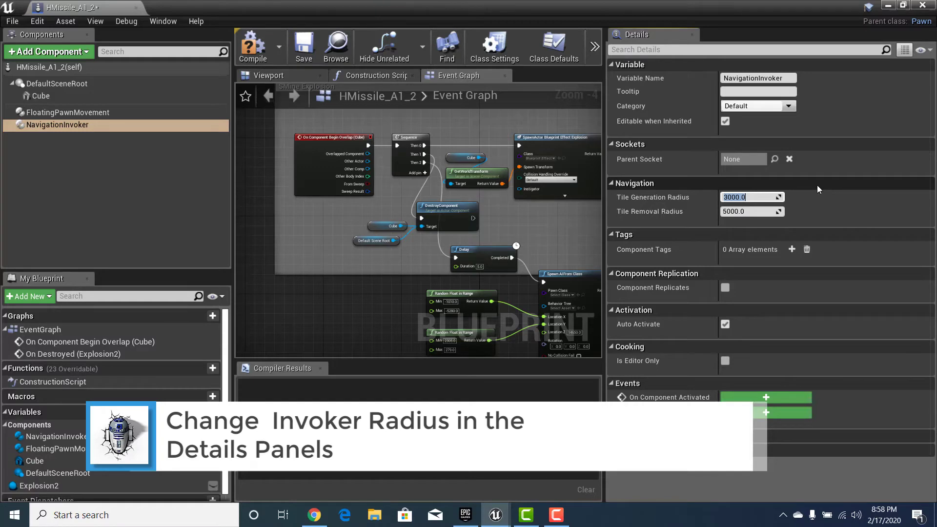
text(200)
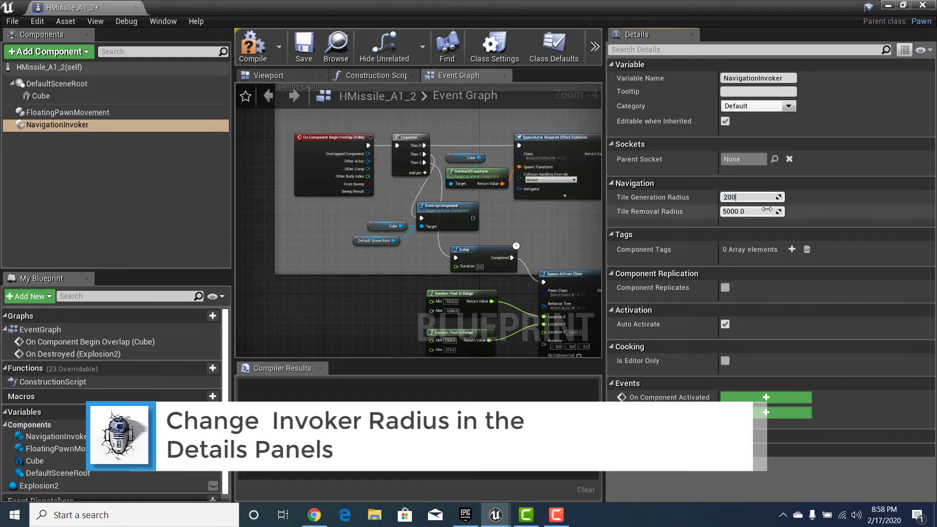
click(767, 210)
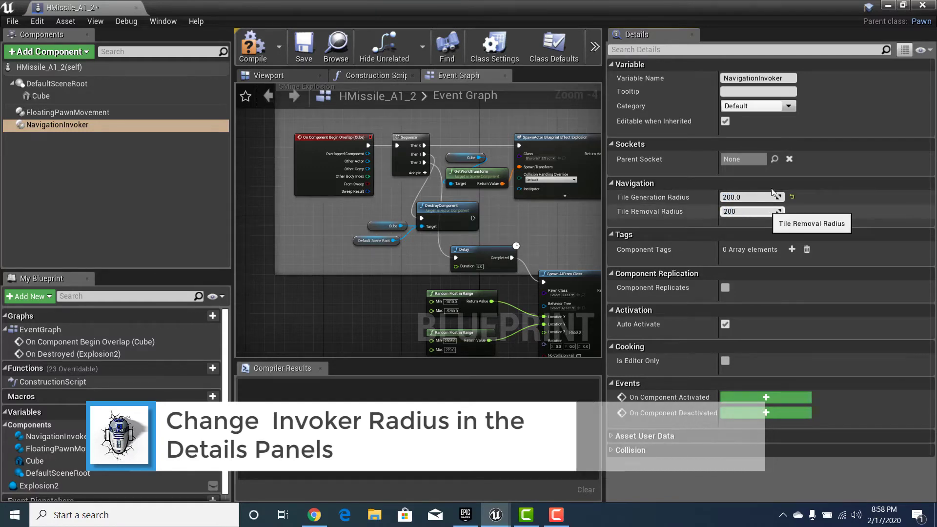
click(249, 44)
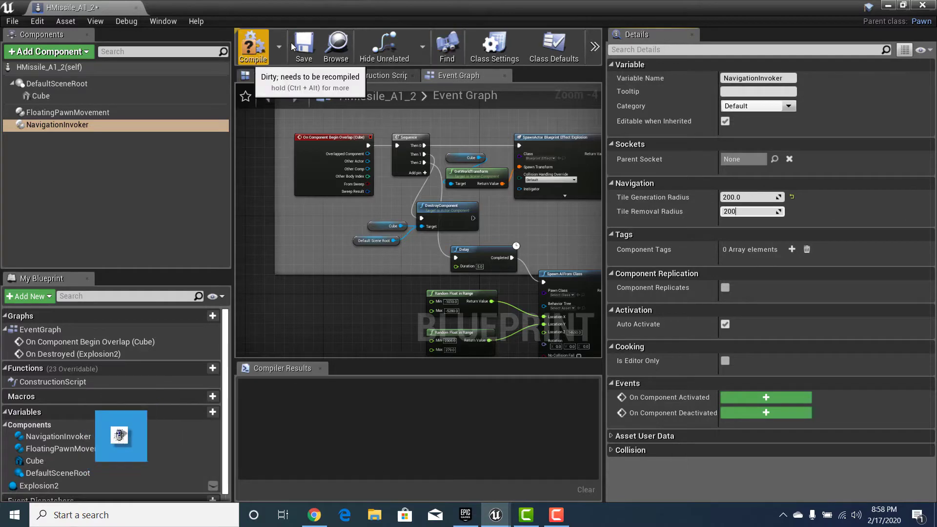
click(303, 47)
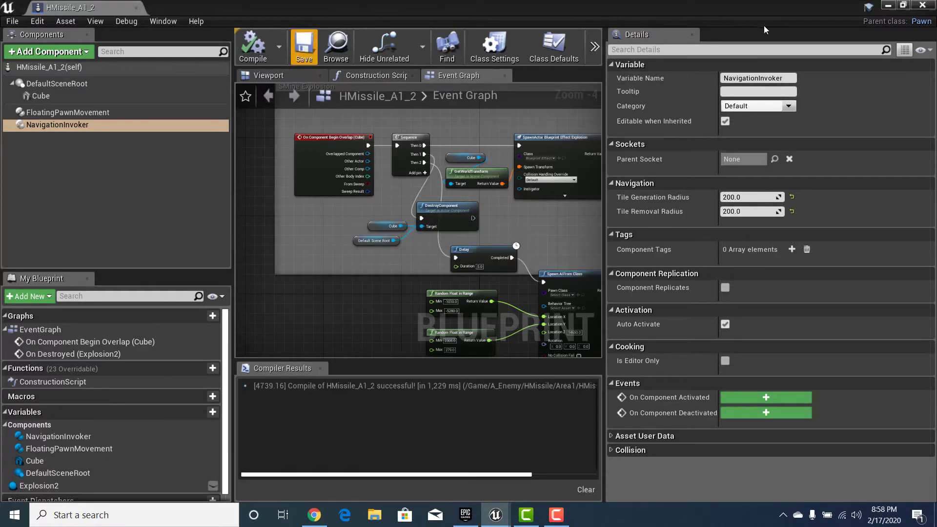
click(888, 5)
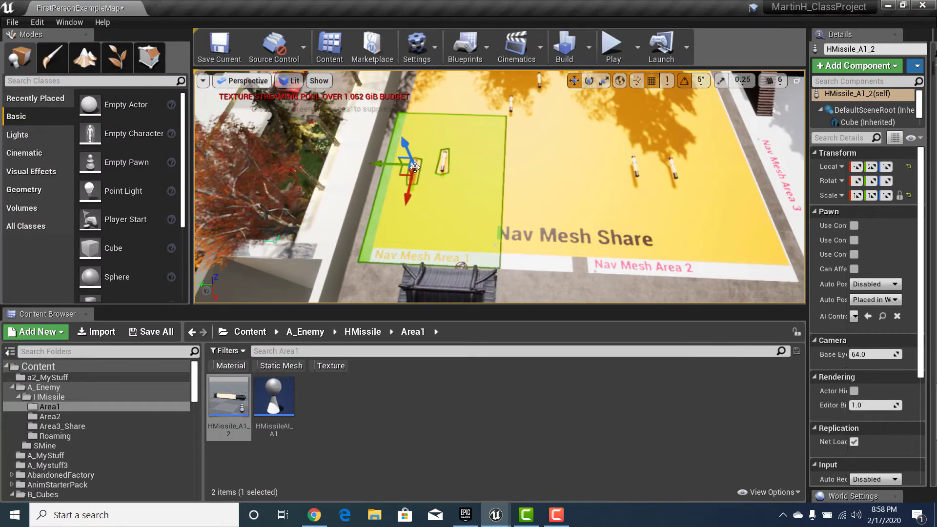
Move HMissile_A1_2 into Nav Mesh Area 2 and nudge HMissile_A1_3 within Area 1.
drag(379, 161, 588, 159)
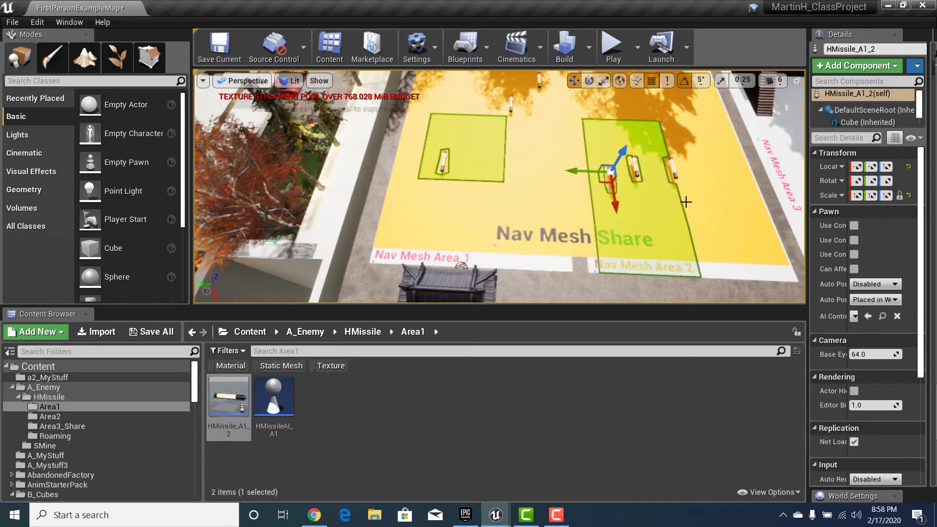
click(445, 162)
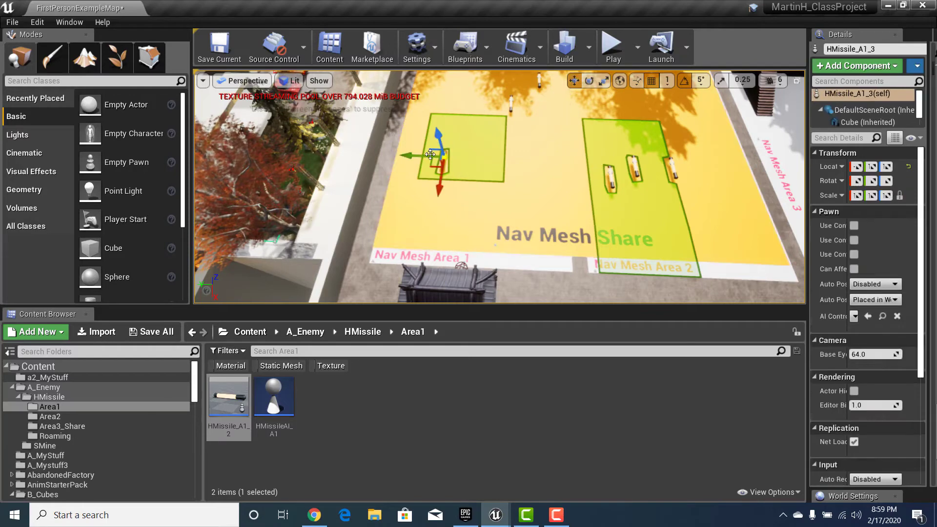
drag(440, 188, 442, 189)
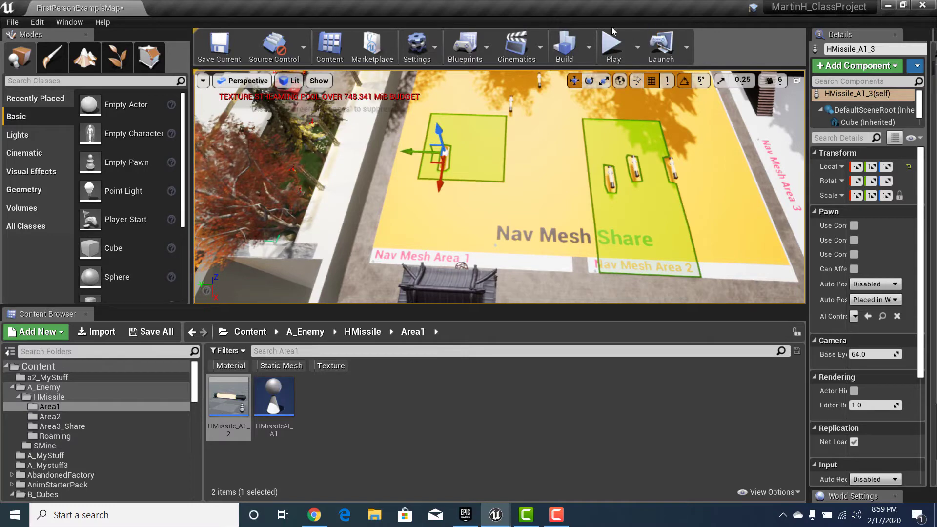
click(589, 47)
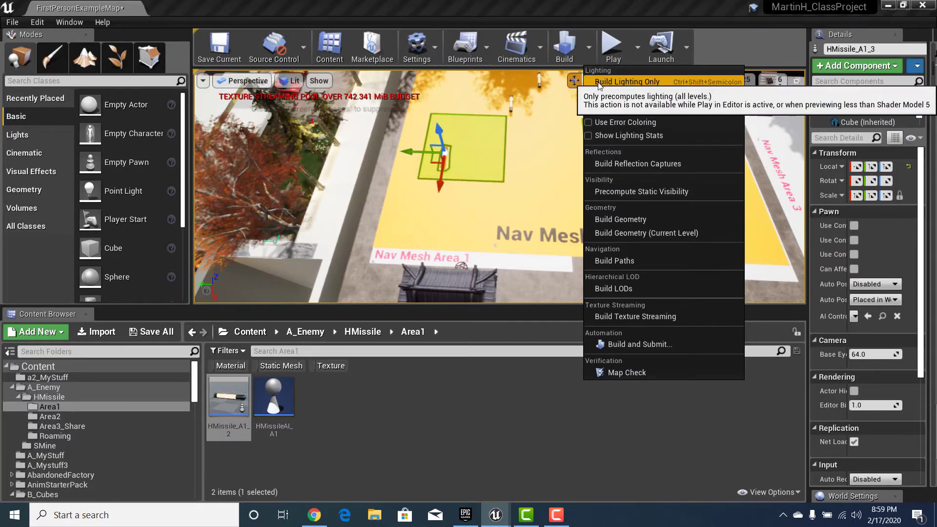
Run Build Paths to regenerate navigation and dismiss the map check log.
click(623, 261)
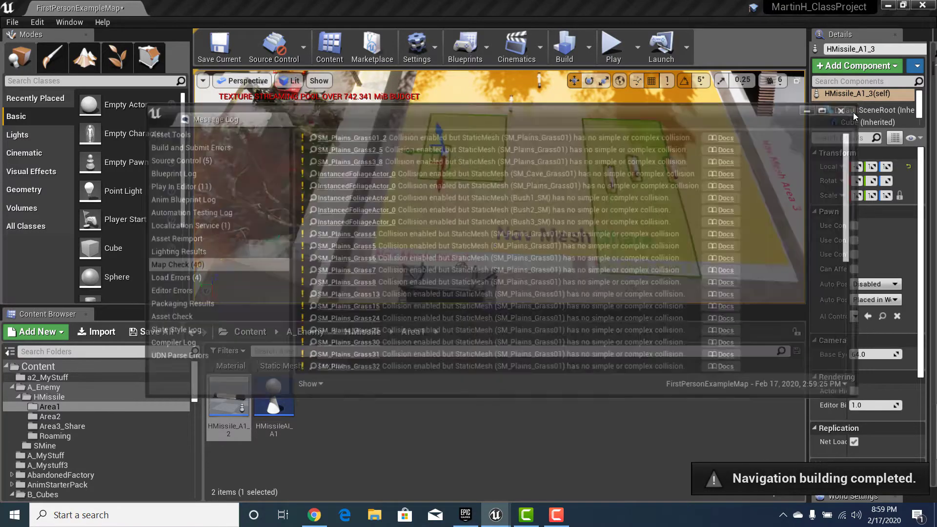
click(843, 111)
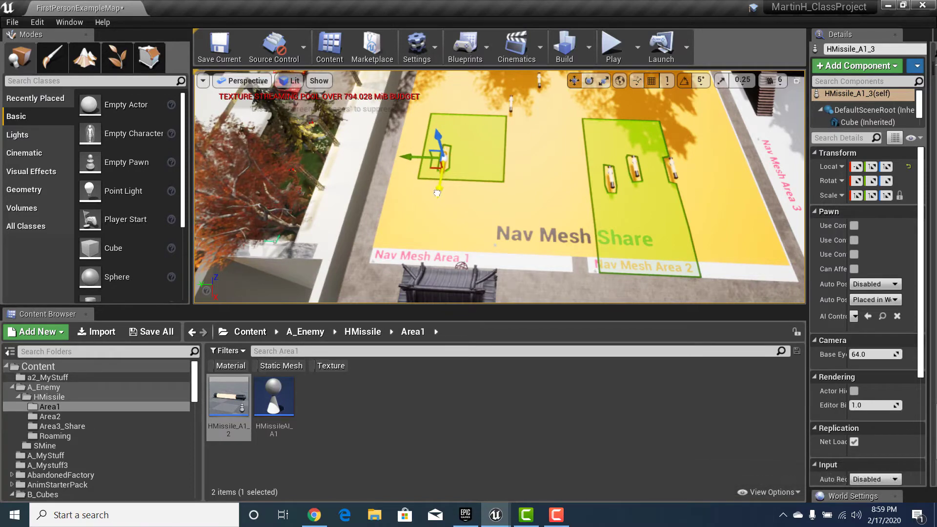
Delete all six missiles, including HMissile_A1_3, HMissile_A1_2 and HMissile_A3, from both nav areas.
right_drag(404, 204, 407, 201)
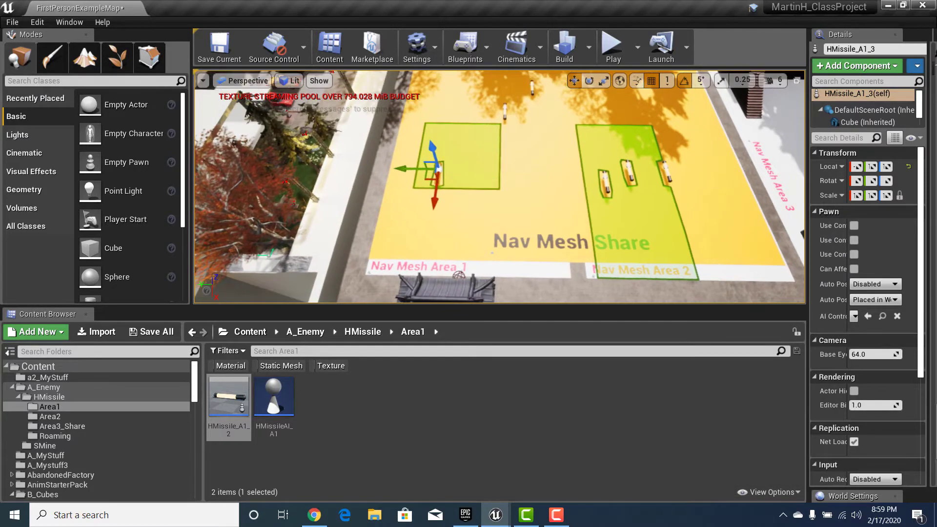
right_drag(511, 168, 511, 163)
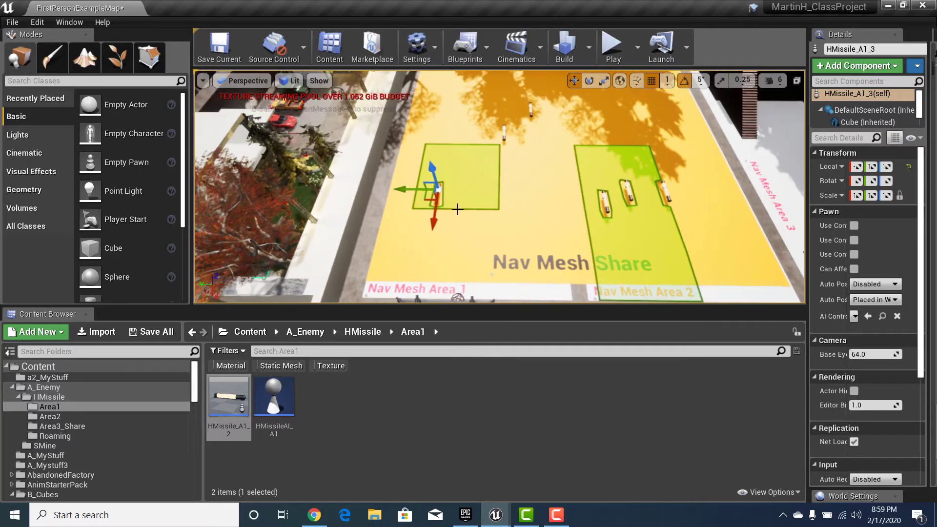
key(Delete)
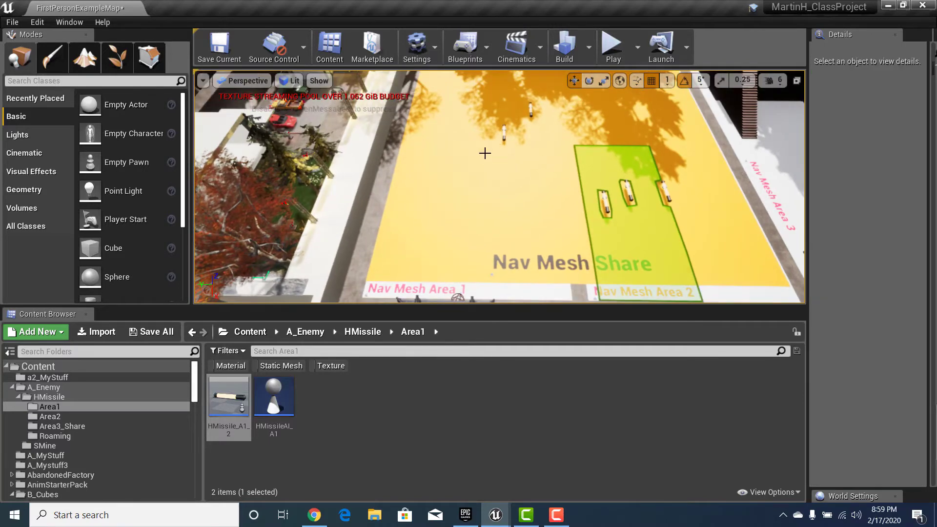
click(505, 130)
key(Delete)
click(530, 109)
key(Delete)
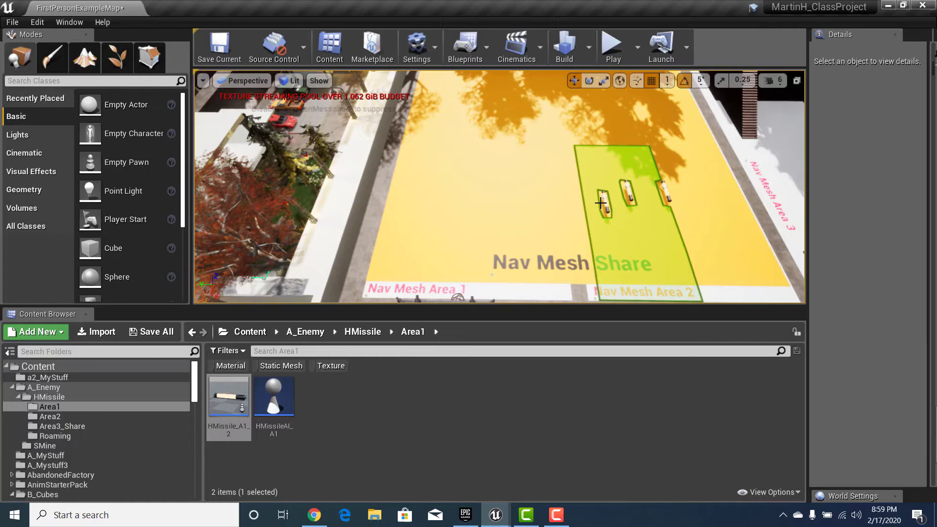
click(606, 200)
key(Delete)
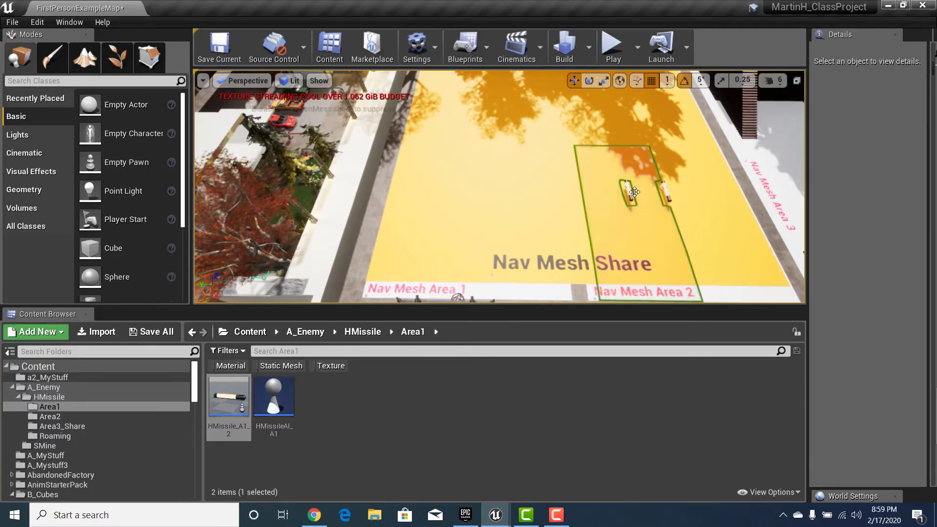
click(629, 192)
key(Delete)
click(665, 189)
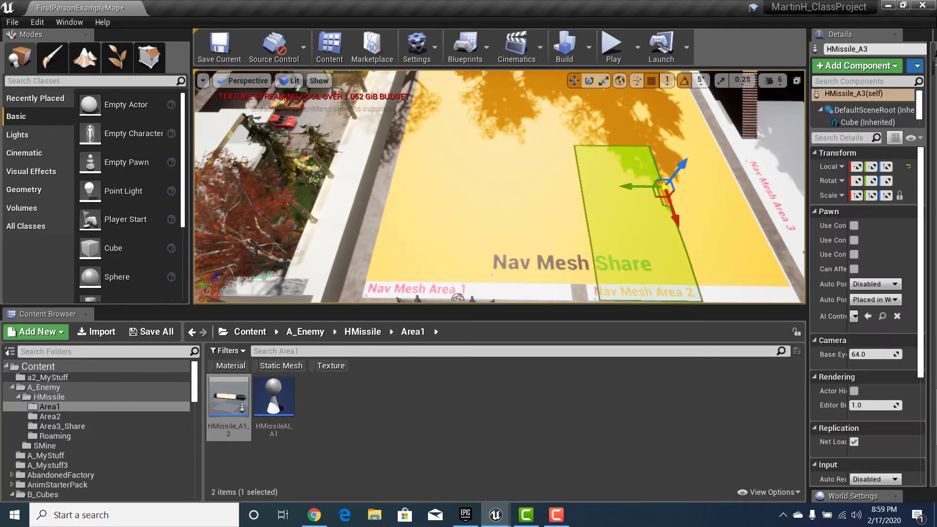
key(Delete)
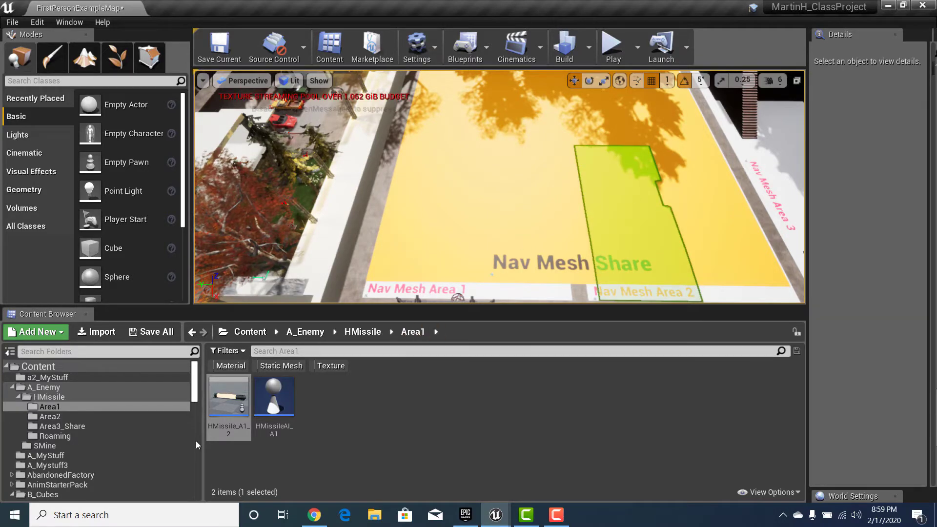
click(485, 235)
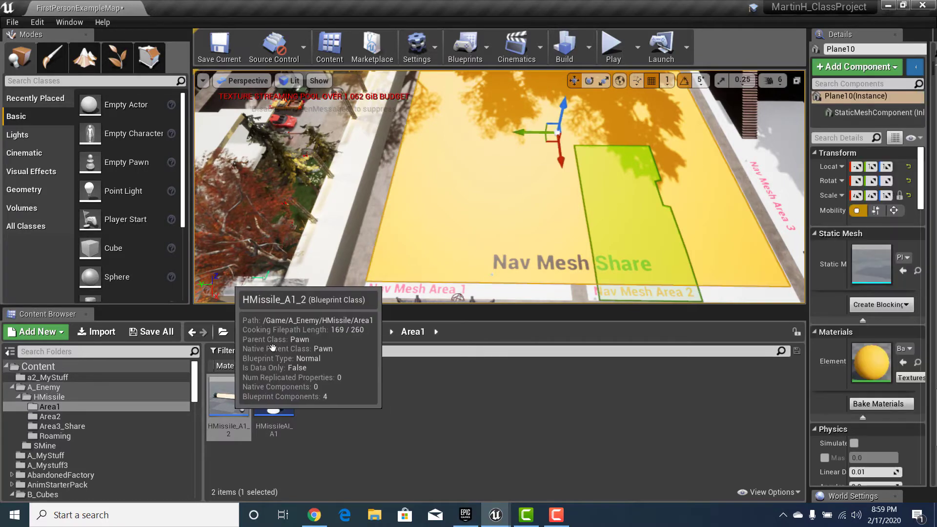
Drag the new HMissile_A1_2 into Nav Mesh Area 1 and frame it in the viewport.
drag(437, 195, 457, 183)
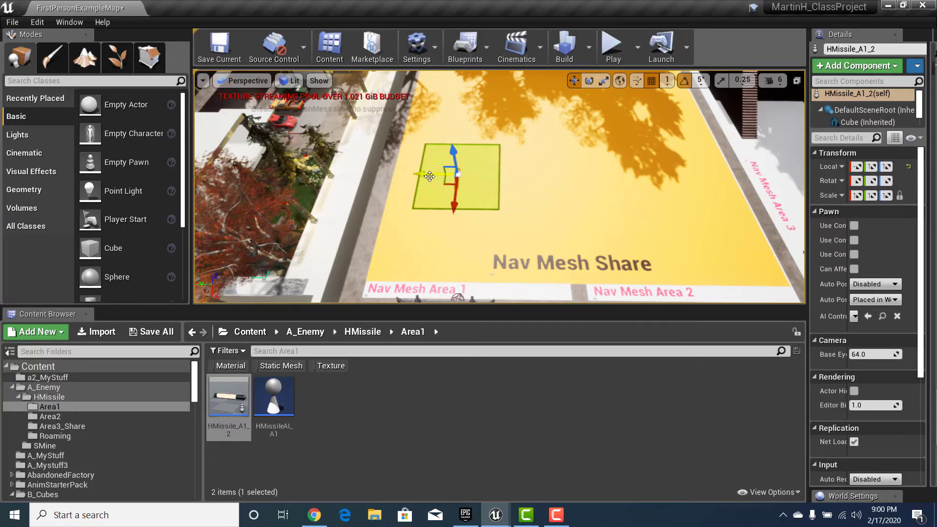
drag(455, 191, 372, 246)
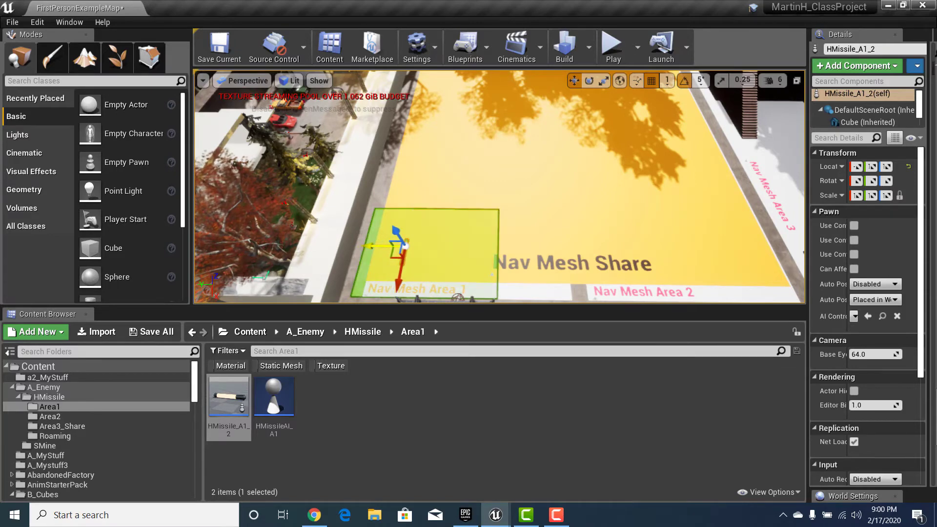
drag(384, 246, 401, 232)
right_drag(447, 273, 430, 290)
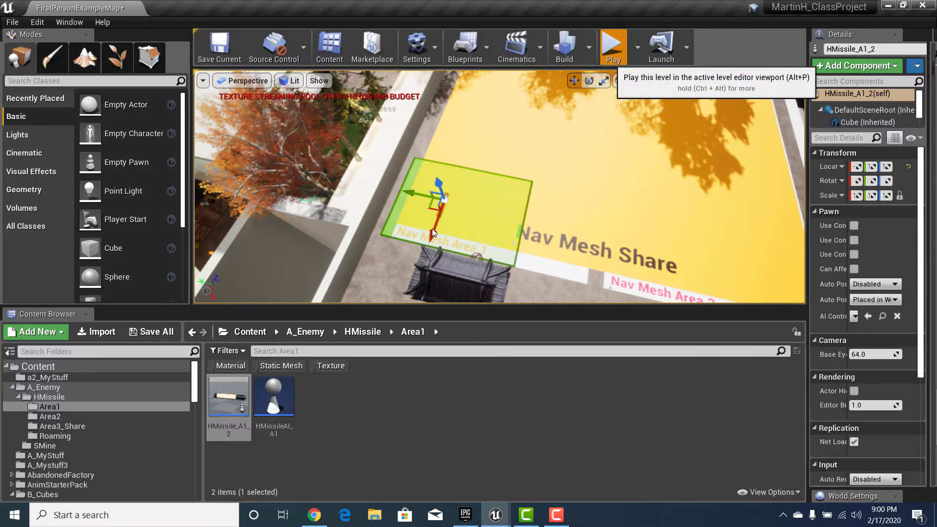
Play the level, walk around the HMissile_A1_2 missile in Nav Mesh Area 1, then stop.
key(alt+p)
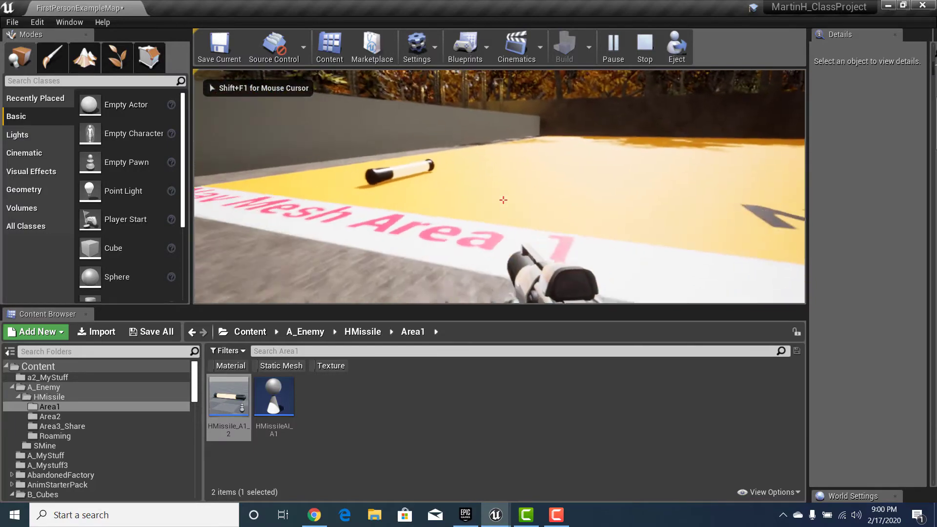
key(a)
key(d)
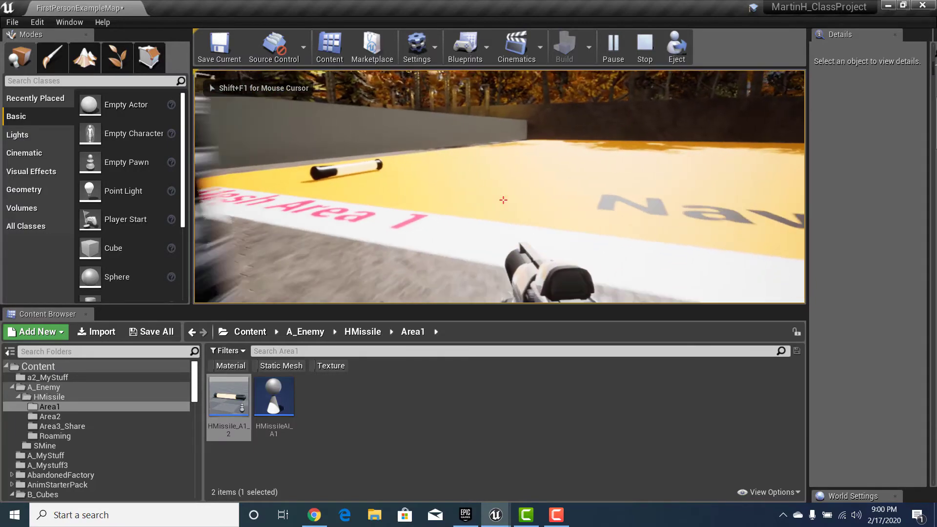
key(d)
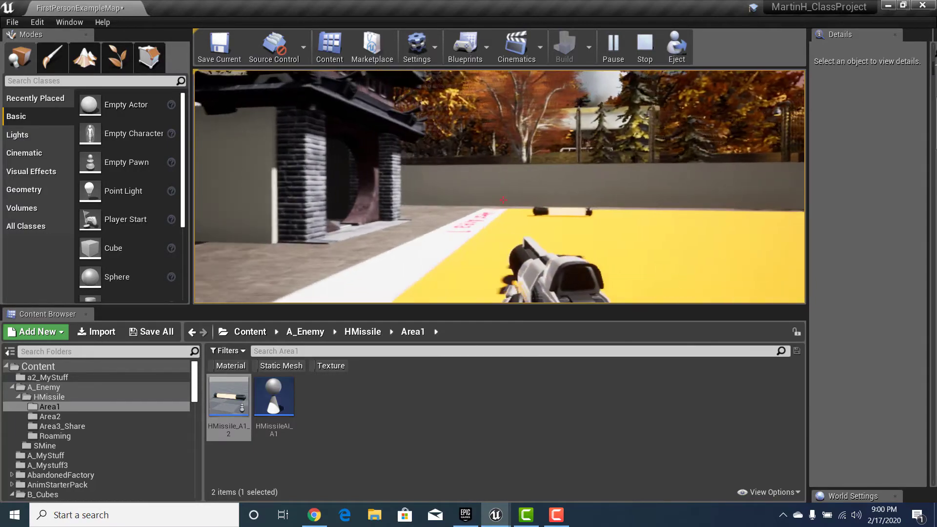
key(w)
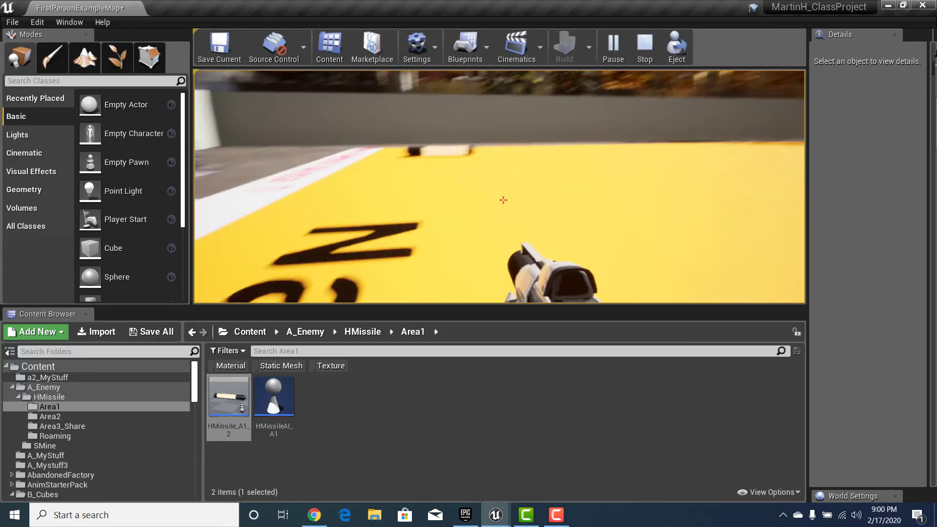
key(s)
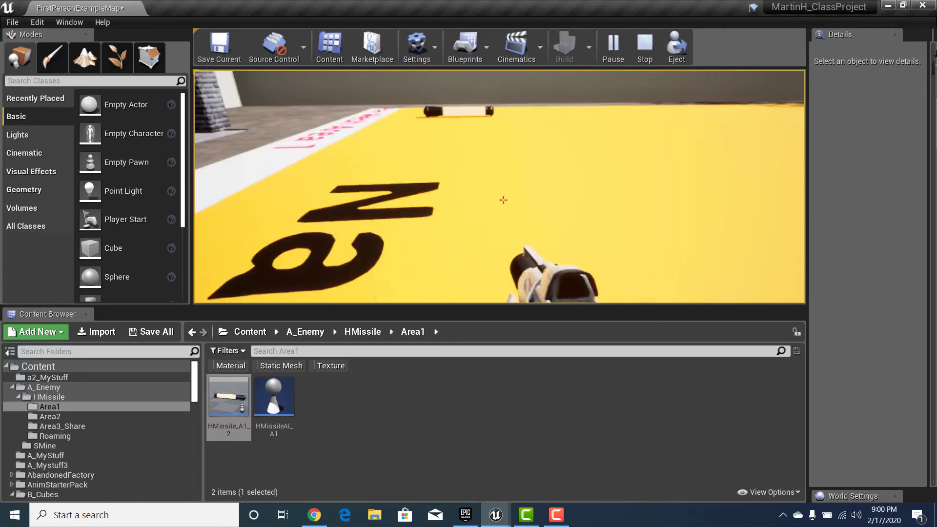
key(w)
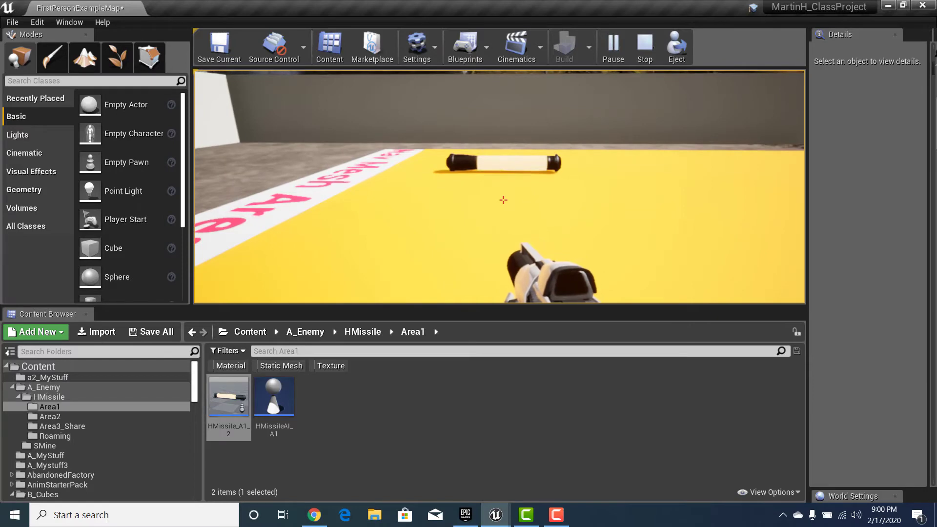
key(w)
key(a)
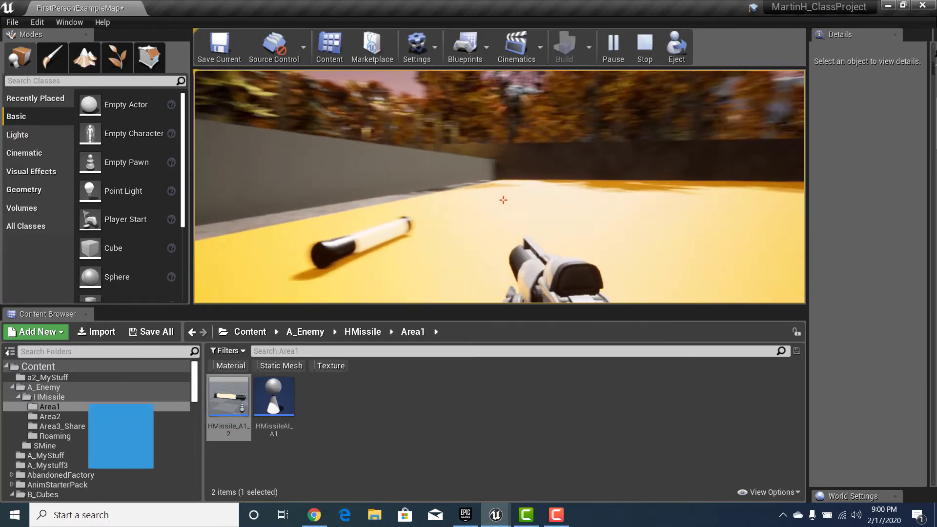
key(s)
key(shift+F1)
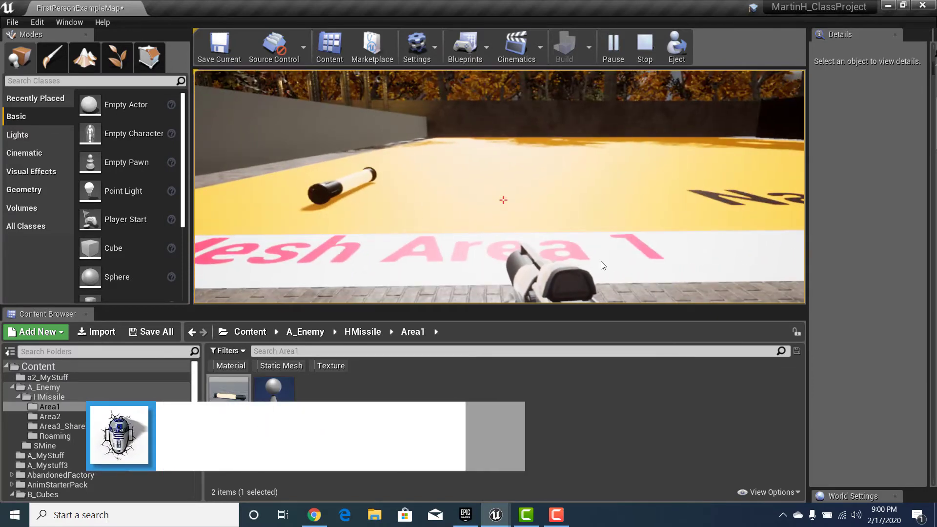
key(Escape)
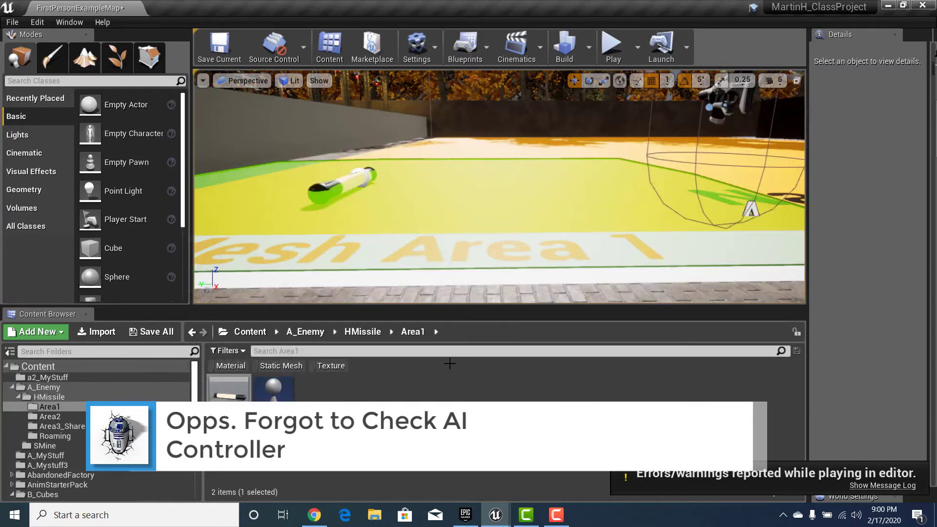
Select HMissile_A1_2, show the nav mesh with P, and play-test around it again.
click(348, 170)
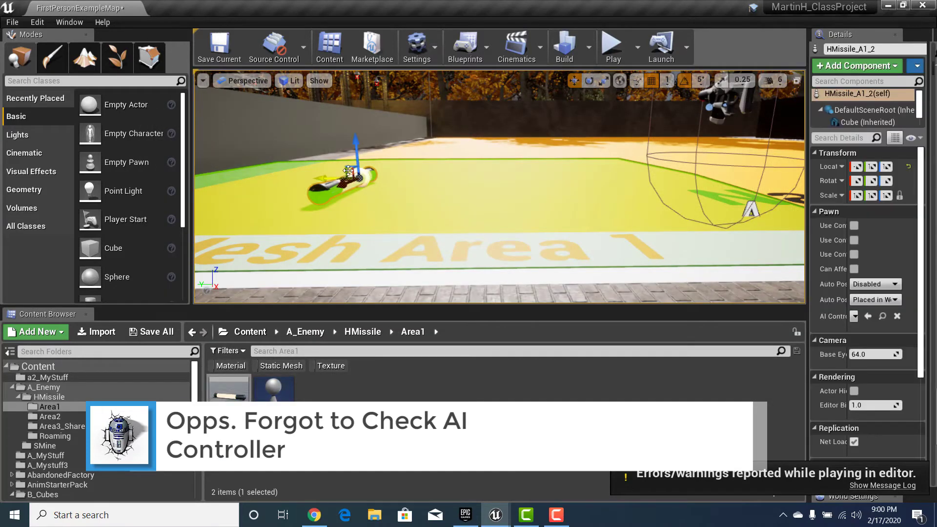
key(p)
key(p)
key(p)
right_drag(355, 142, 349, 211)
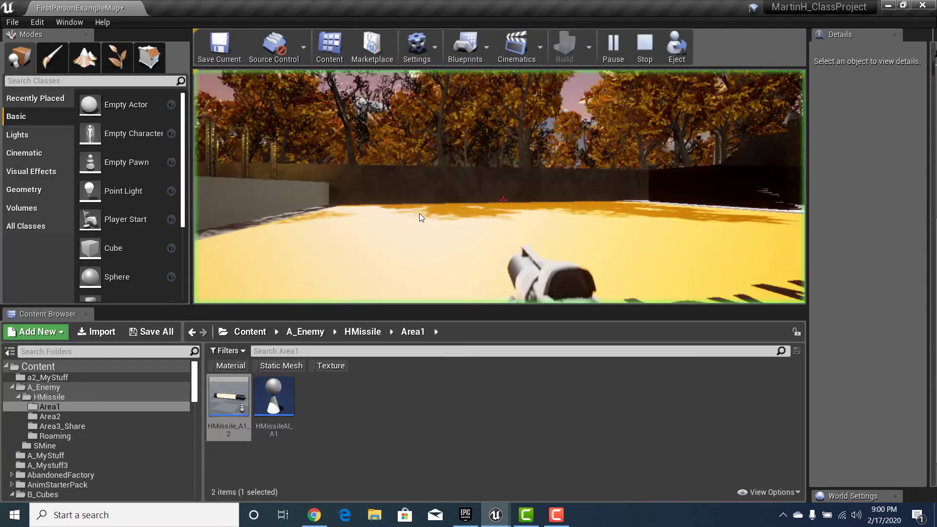
key(a)
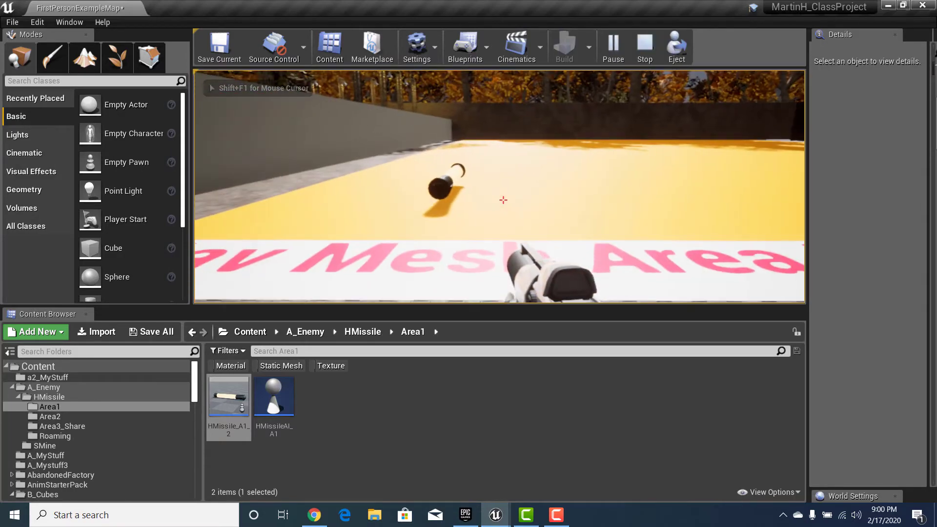
key(shift+F1)
Set HMissile_A1_2's AI Controller Class to HMissileAI_A1, then compile and save it.
double_click(228, 409)
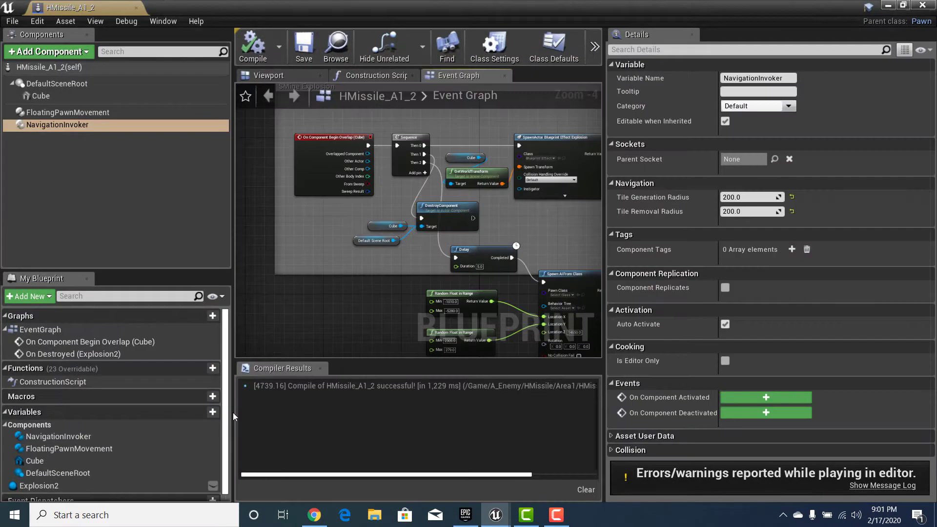
click(69, 70)
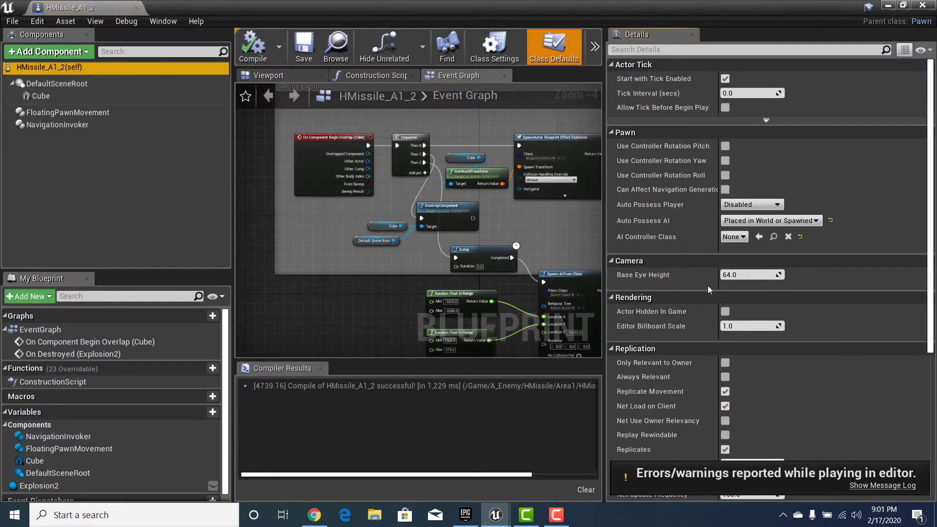
click(739, 241)
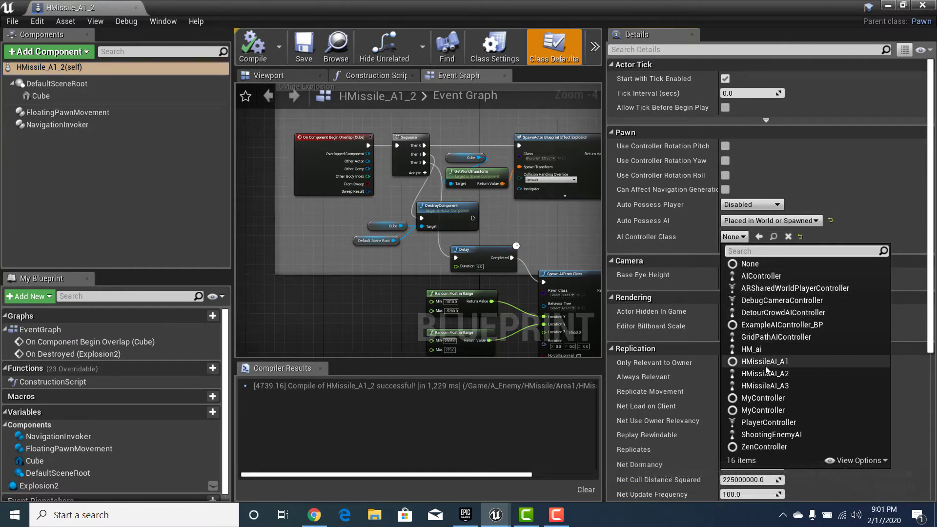
click(765, 363)
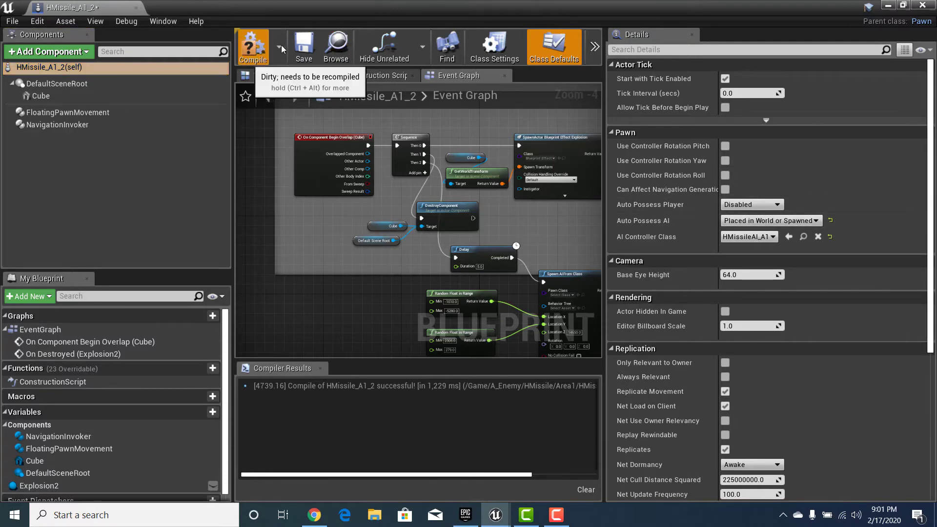
click(306, 47)
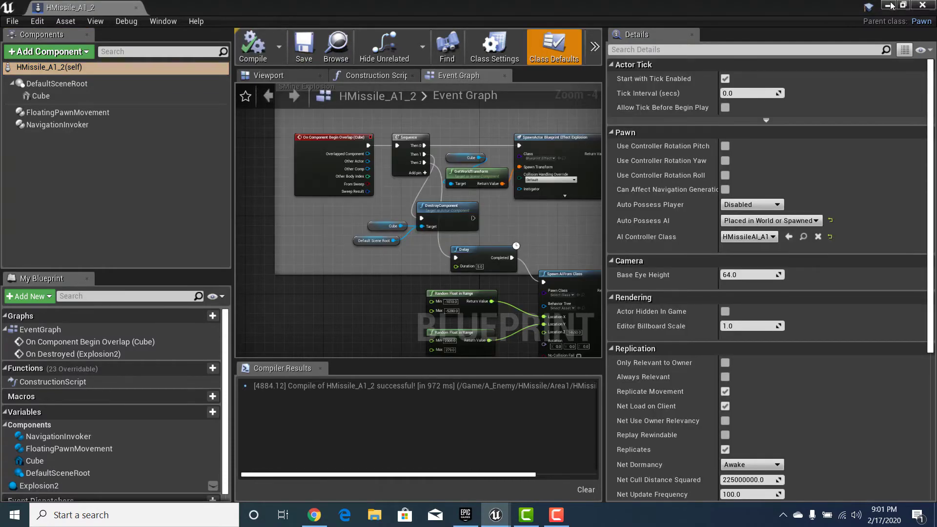
click(890, 4)
Close the message log and start a new Play-in-Editor session.
click(844, 109)
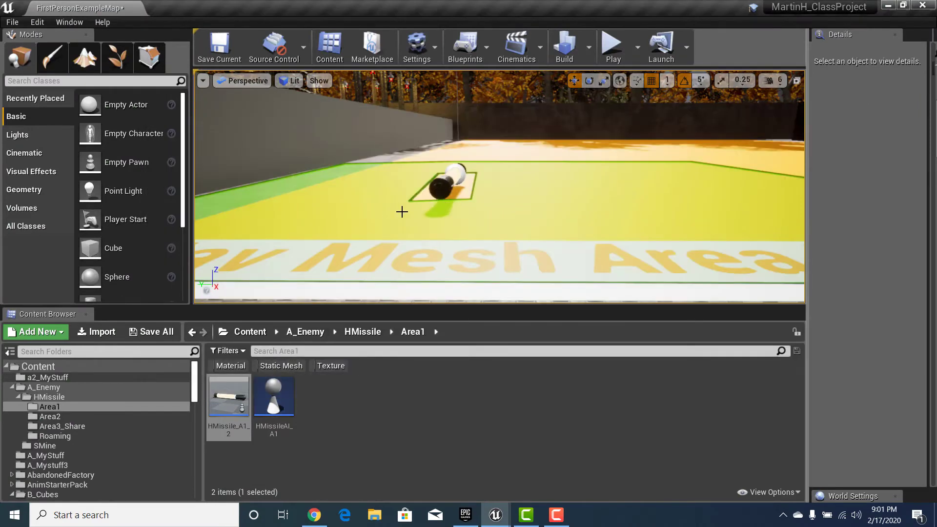
click(590, 45)
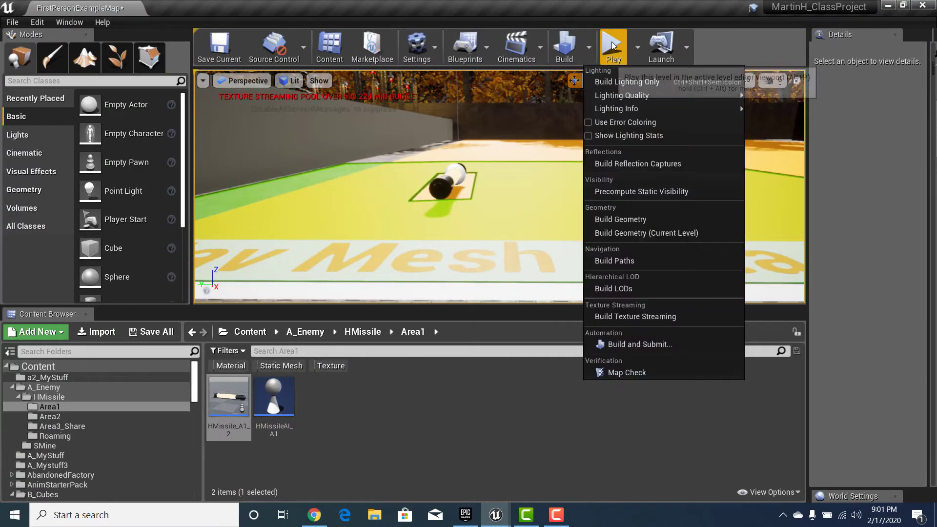
click(613, 46)
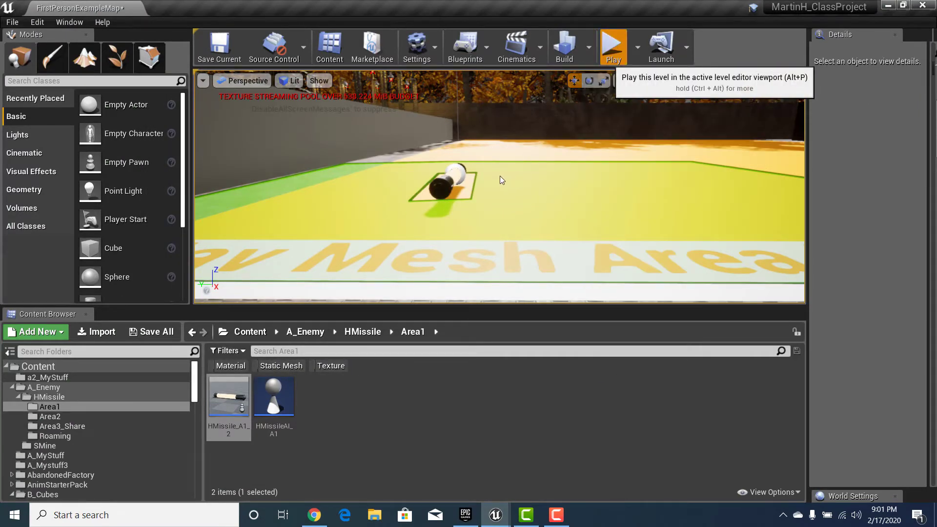
key(alt+p)
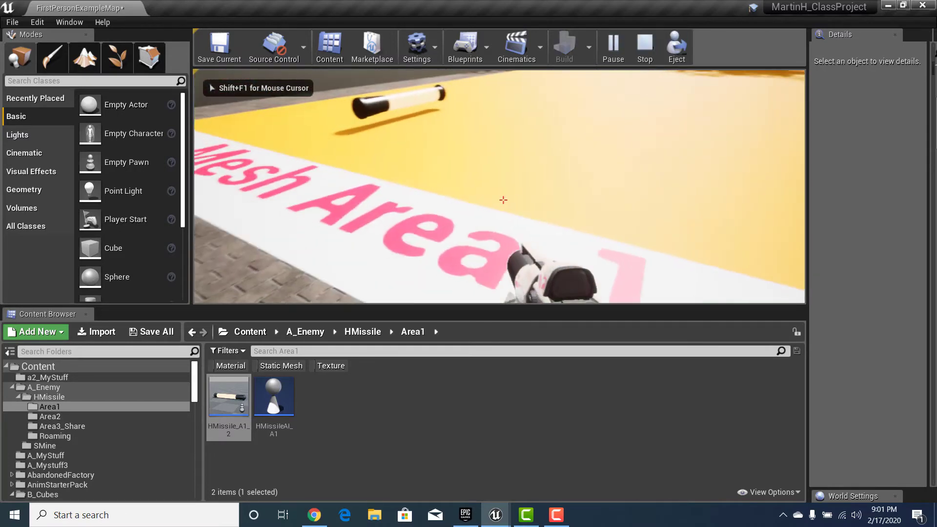
Walk onto Nav Mesh Area 1 toward the missile, then back toward the Nav Mesh lettering.
key(w)
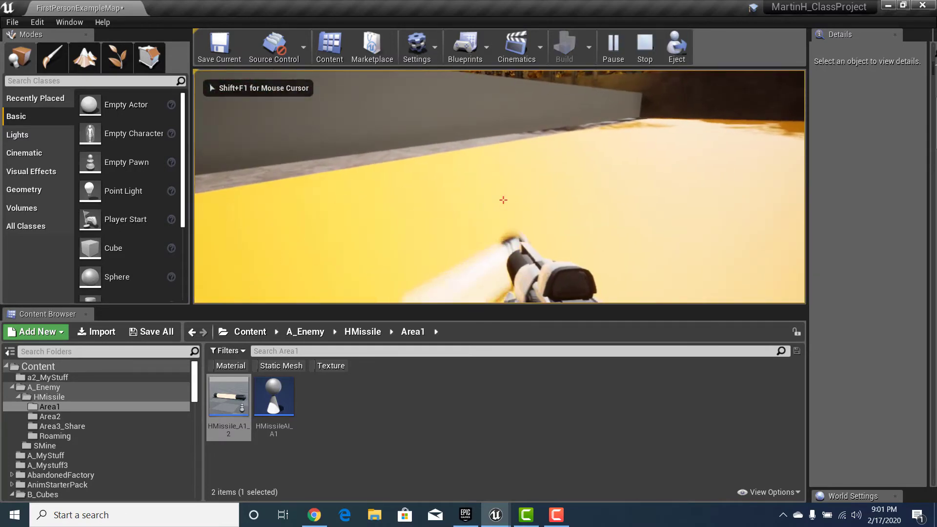
key(s)
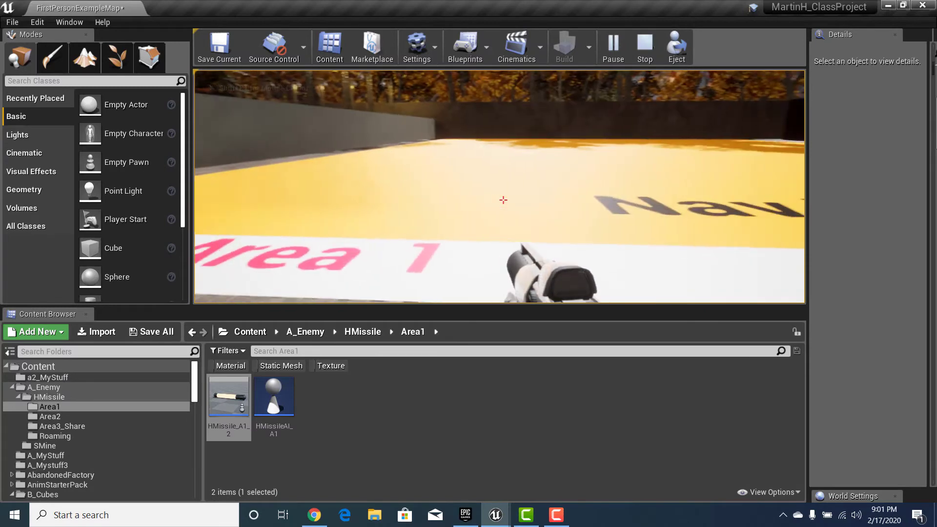
key(w)
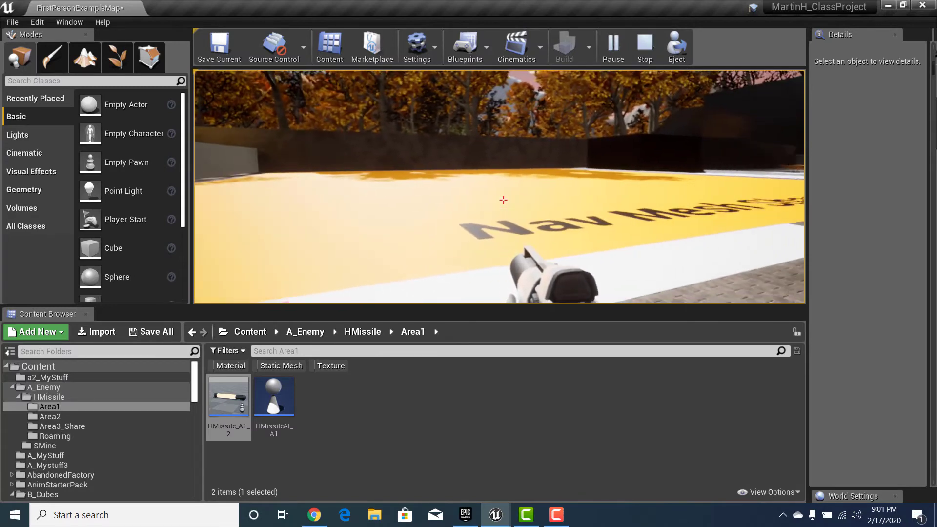
key(s)
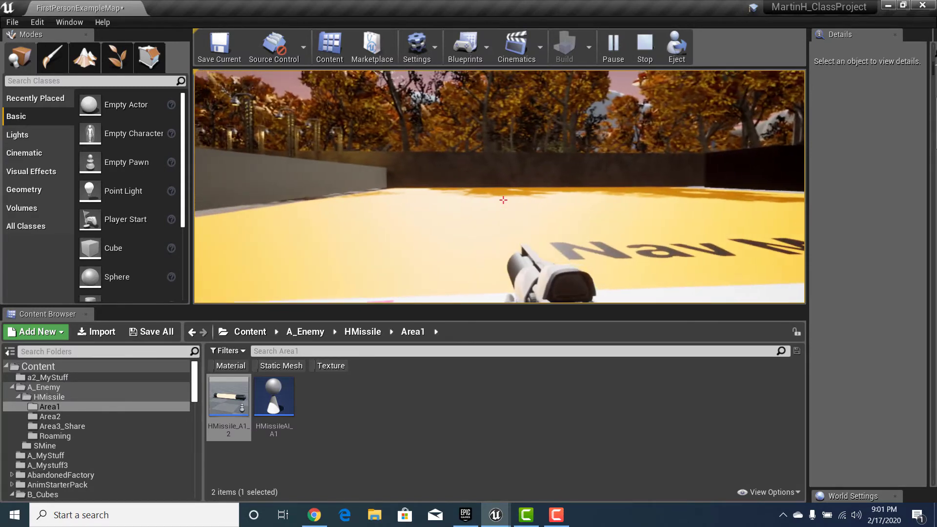
key(s)
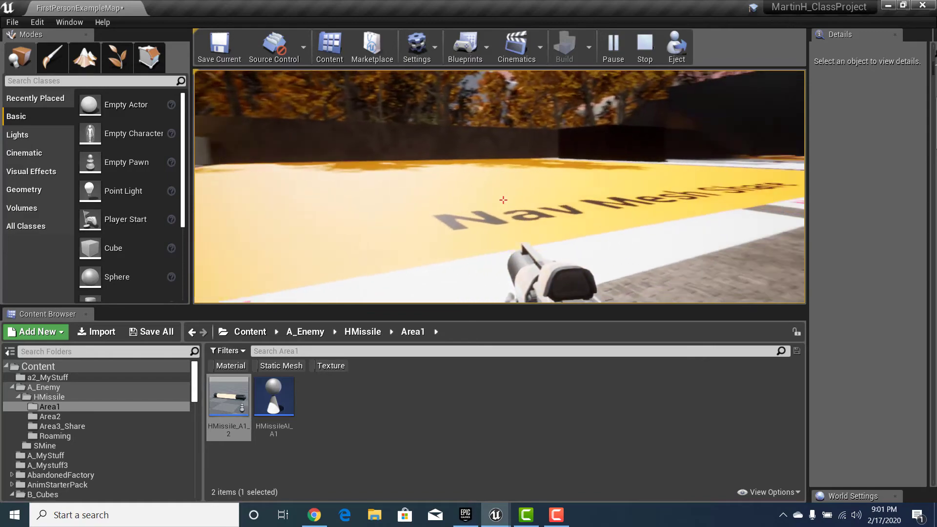
key(s)
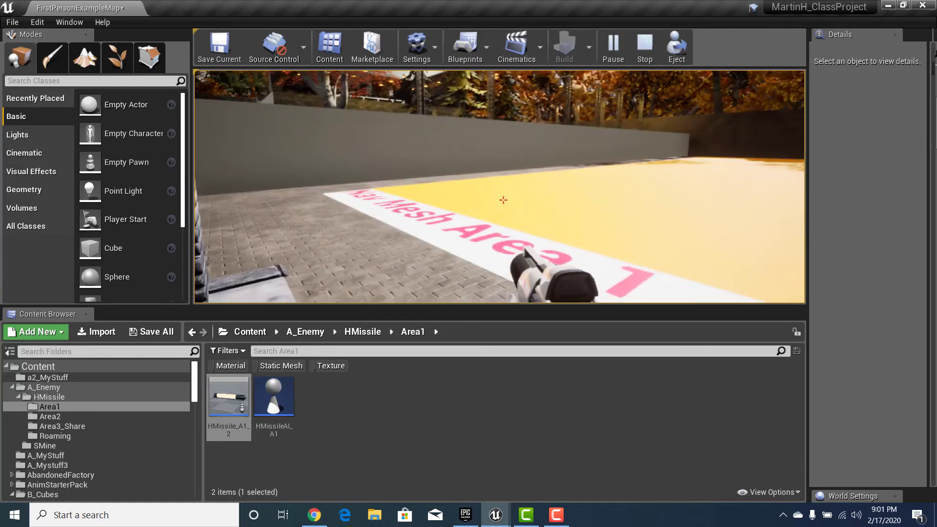
Stop the play session, close the message log, and orbit to Nav Mesh Area 1's corner.
key(Escape)
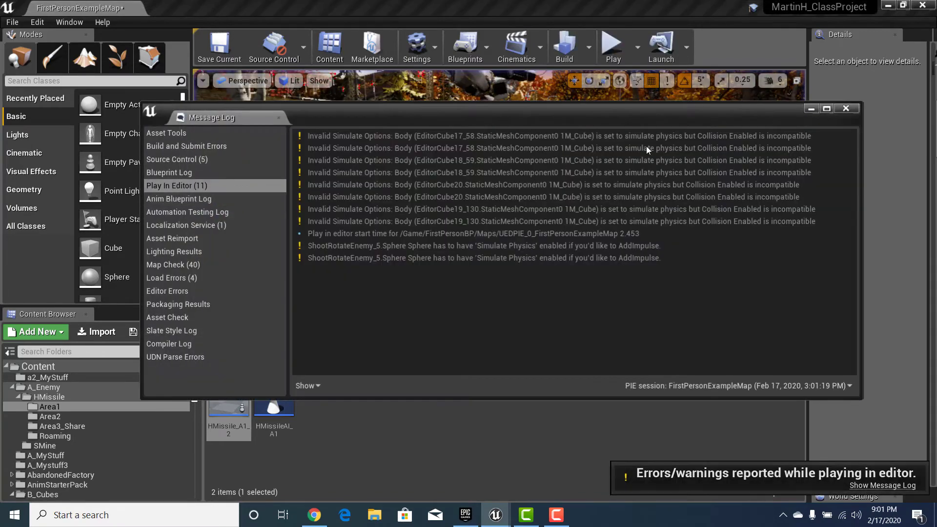
click(846, 109)
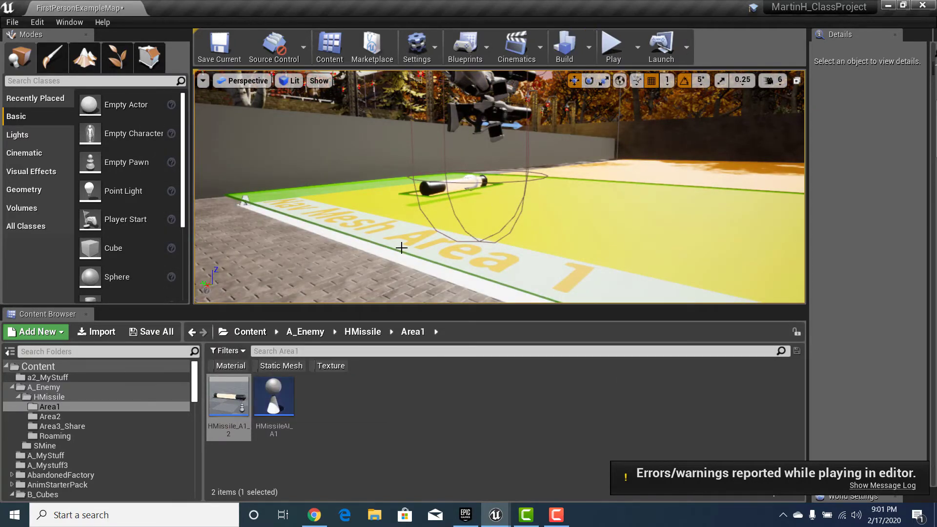
right_drag(617, 206, 687, 214)
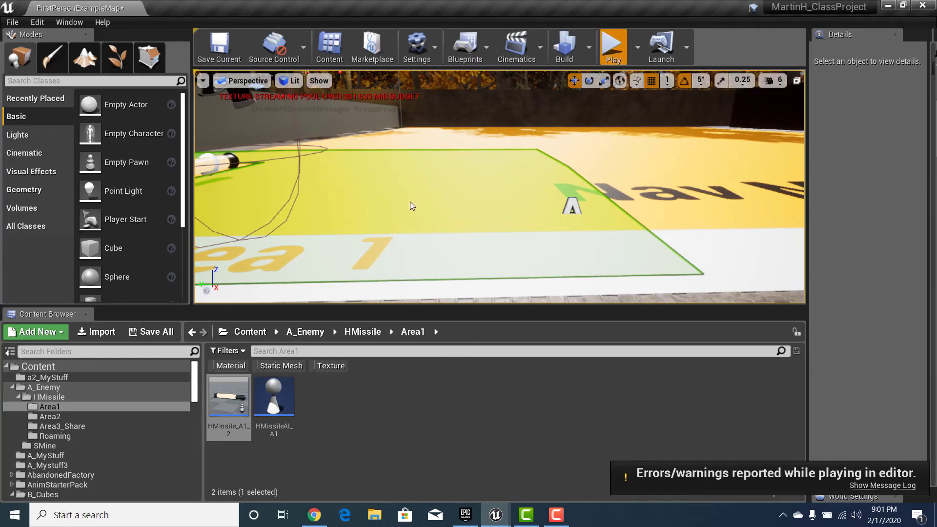
Play-test again walking toward the Area 1 missile, then stop and close the message log.
key(alt+p)
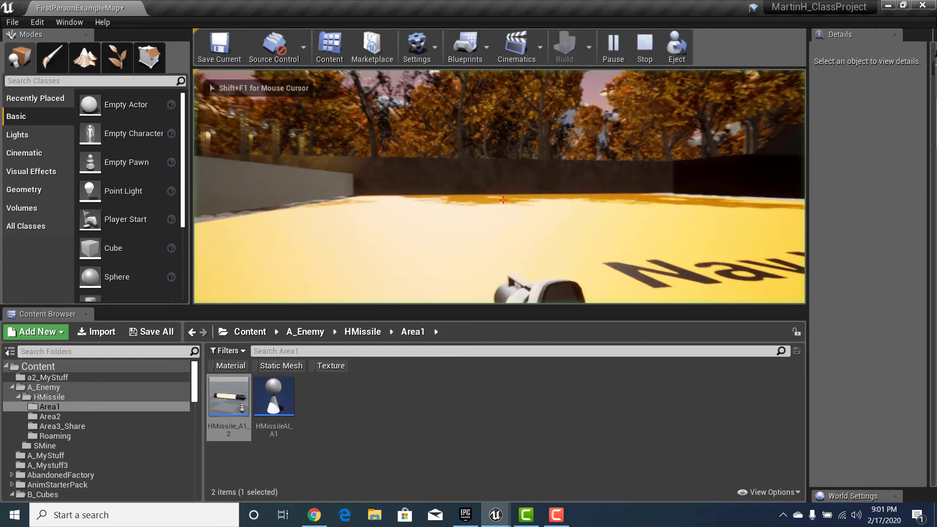
key(d)
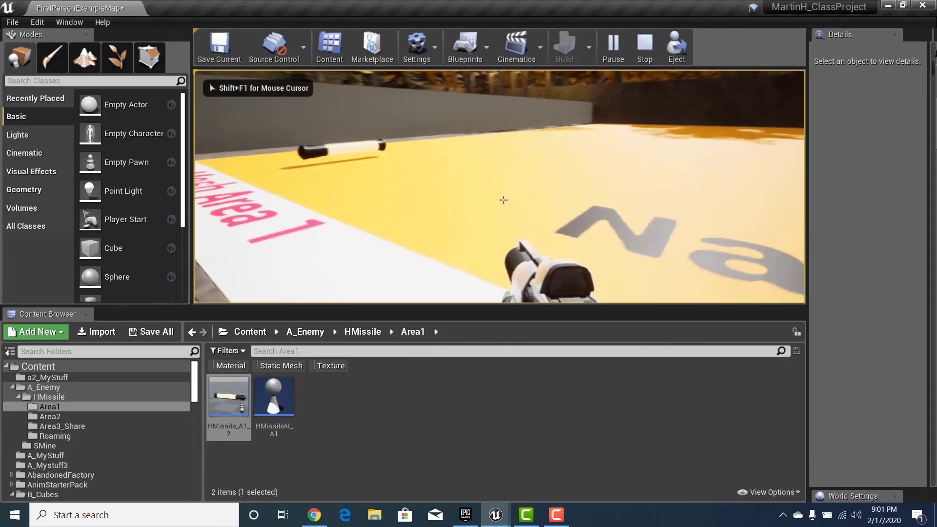
key(d)
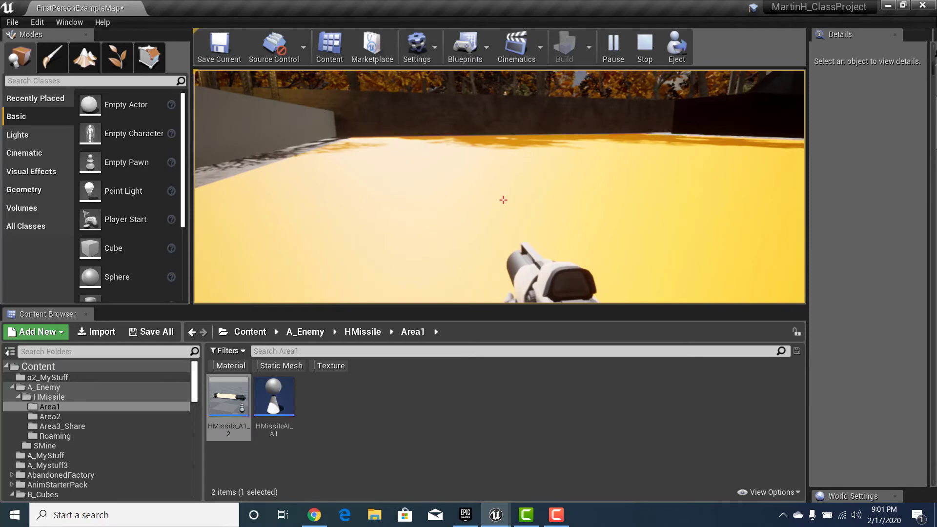
key(Escape)
click(846, 109)
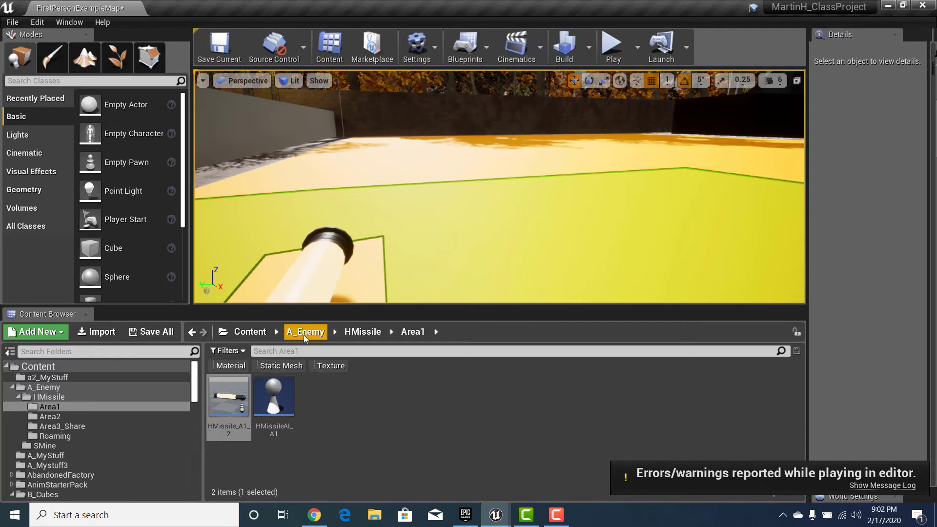
Open HMissile_A2 from the Area2 folder and add a Navigation Invoker component.
click(362, 332)
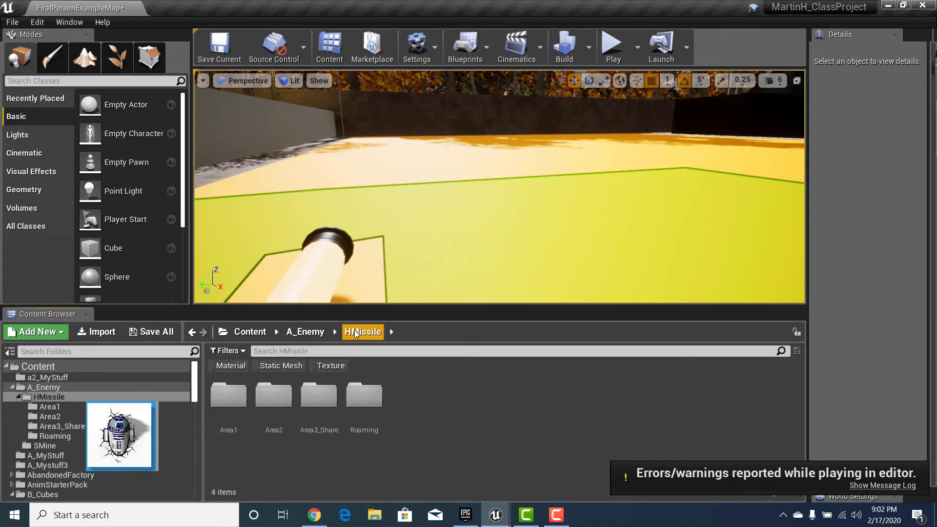
double_click(274, 393)
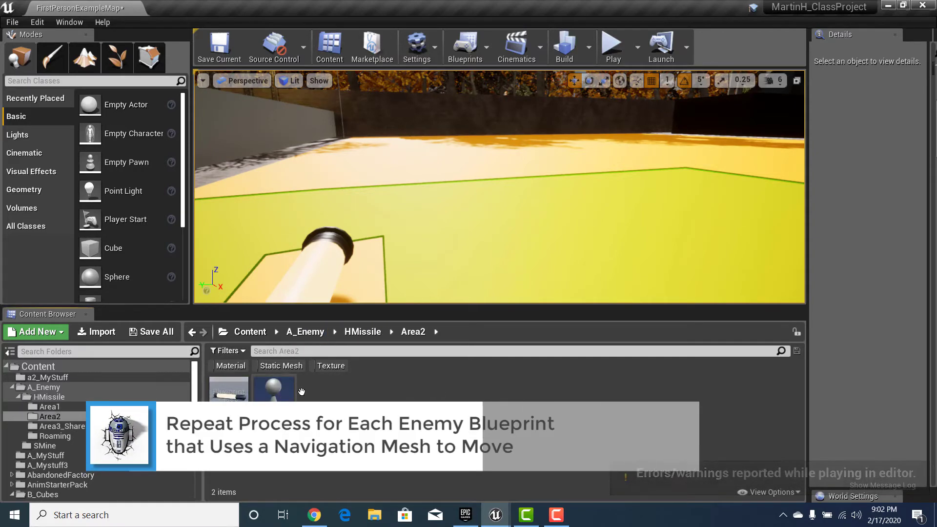
double_click(230, 398)
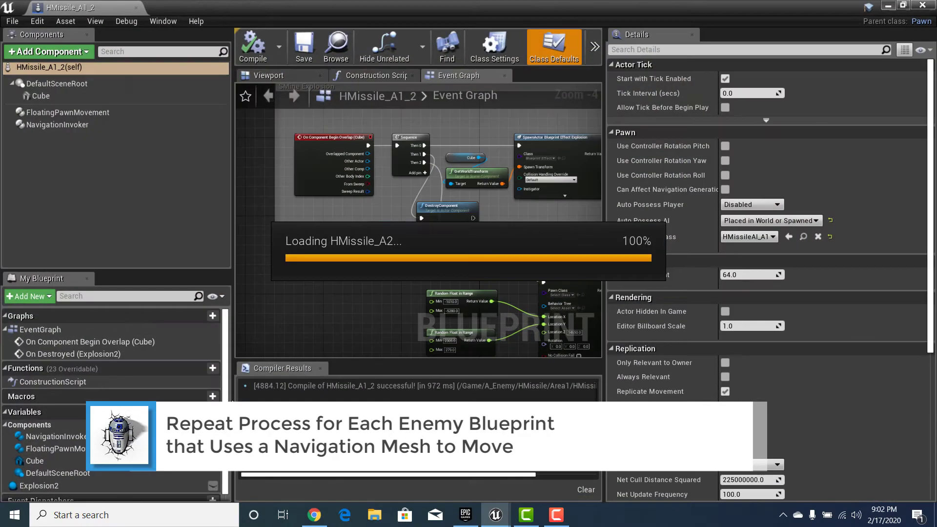
click(51, 53)
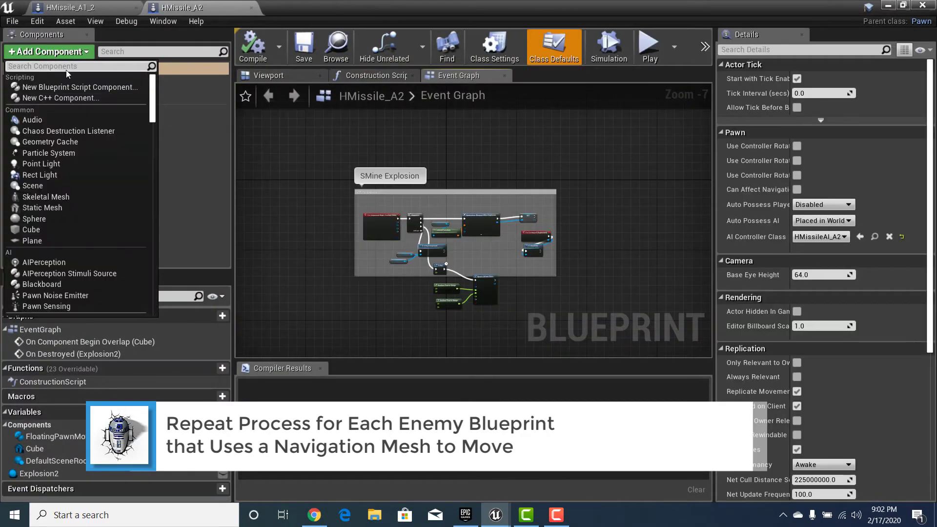
text(nav)
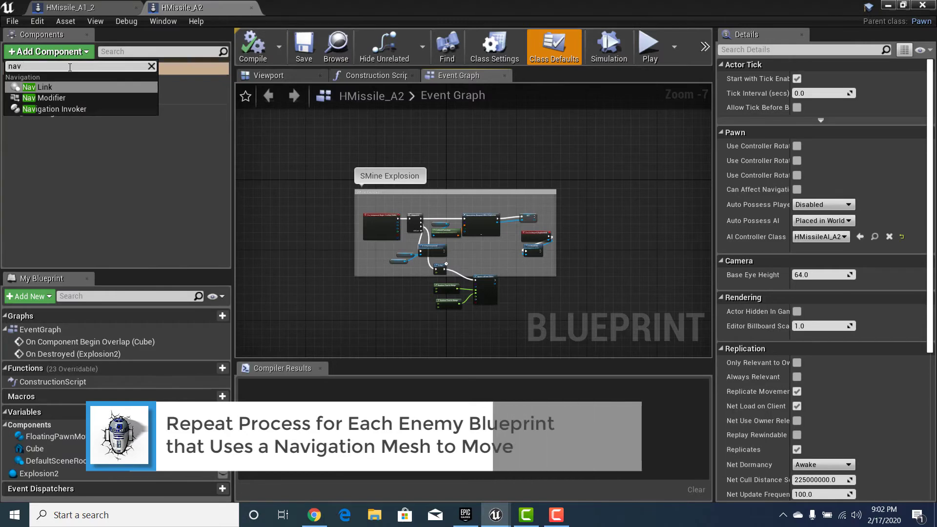
click(71, 106)
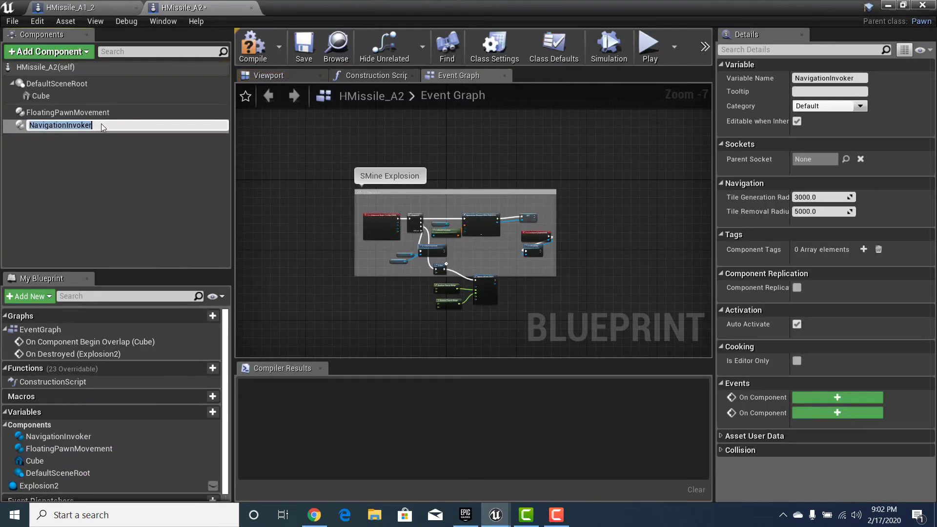
Set the NavigationInvoker's tile generation and removal radii to 200, then view HMissile_A2's class defaults.
click(820, 197)
text(200)
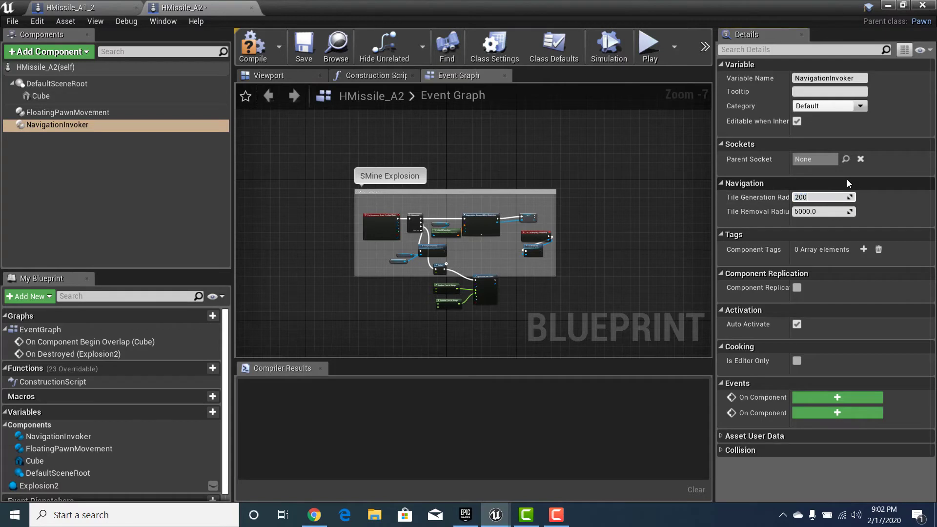
key(Tab)
text(200)
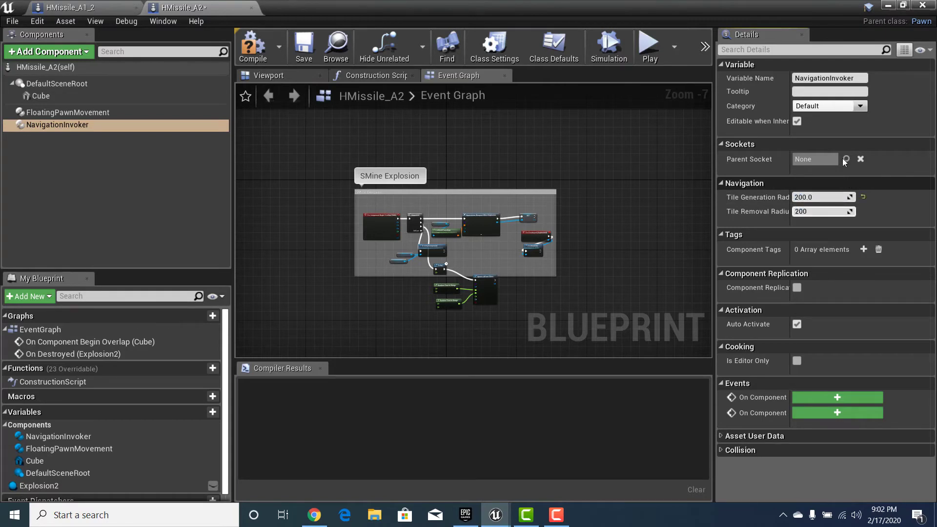
key(Return)
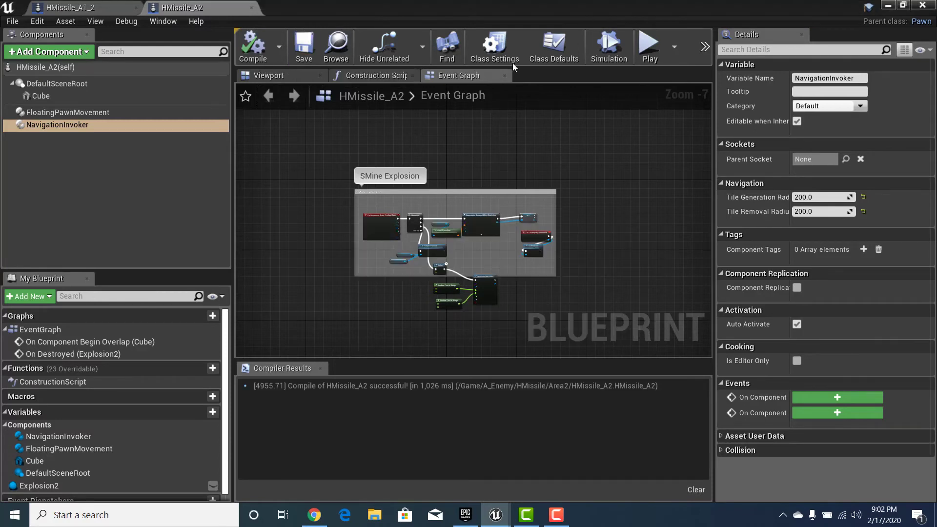
click(887, 6)
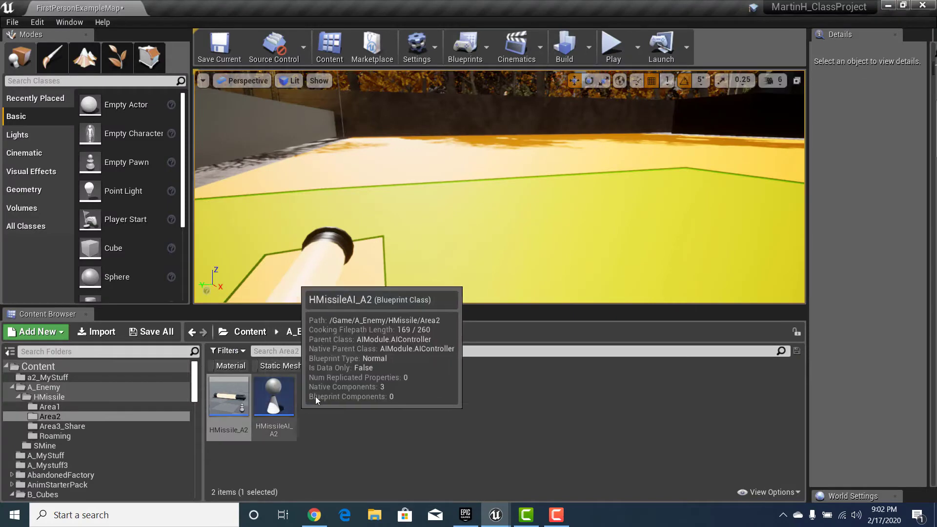
double_click(228, 396)
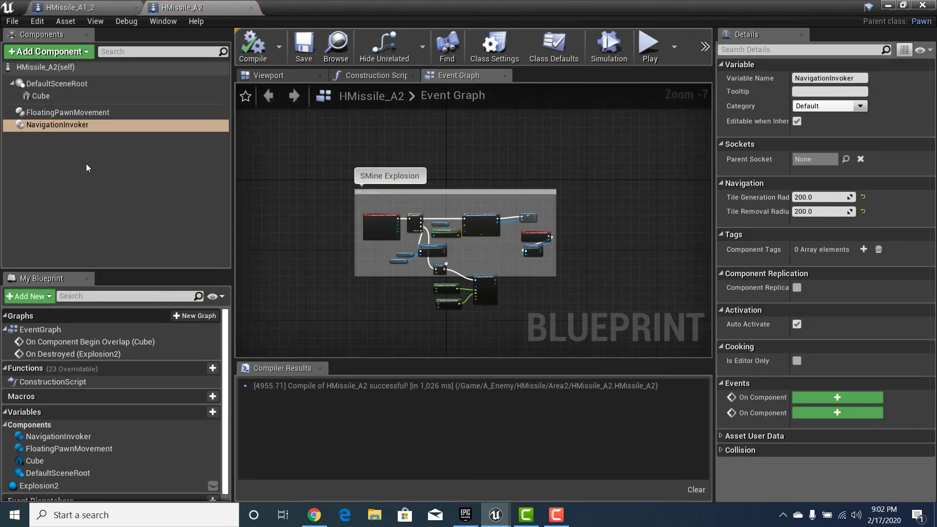
click(45, 67)
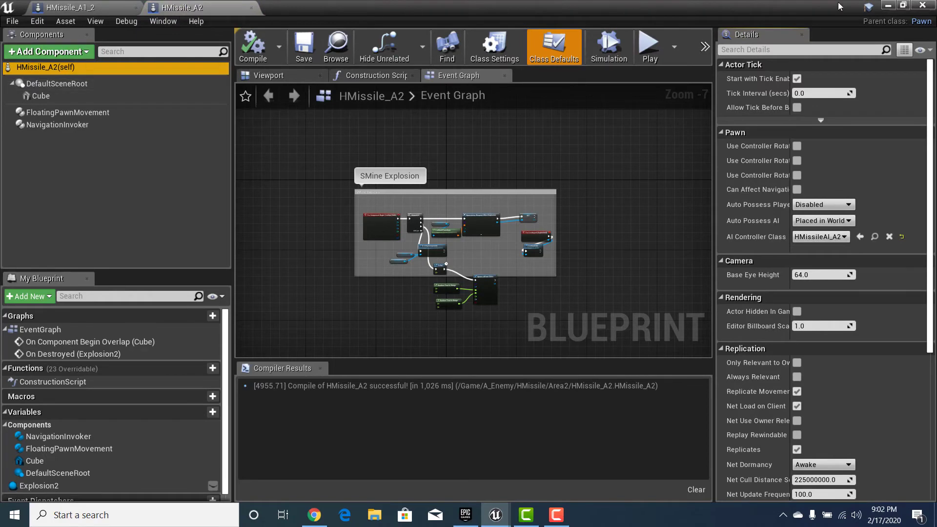
Open HMissile_A3 from the Area3_Share folder and add a Navigation Invoker component.
click(893, 4)
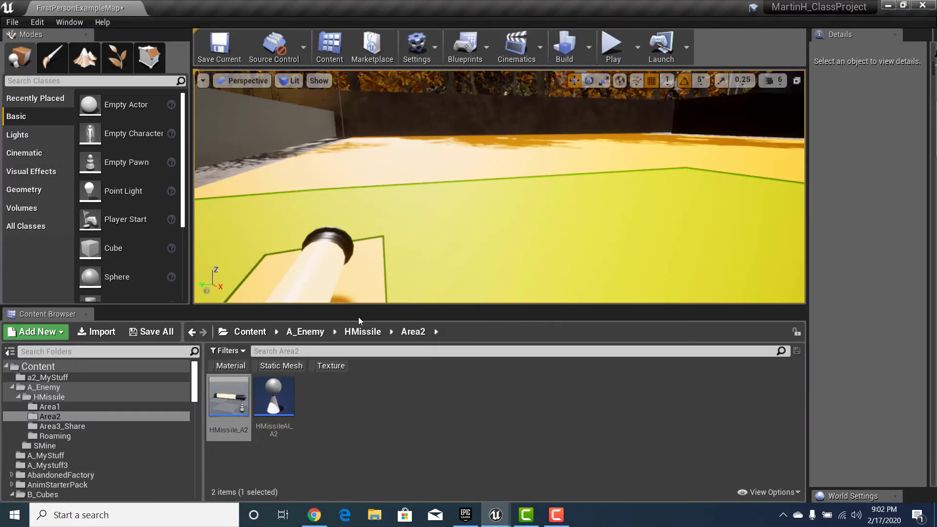
click(363, 331)
click(319, 395)
double_click(318, 396)
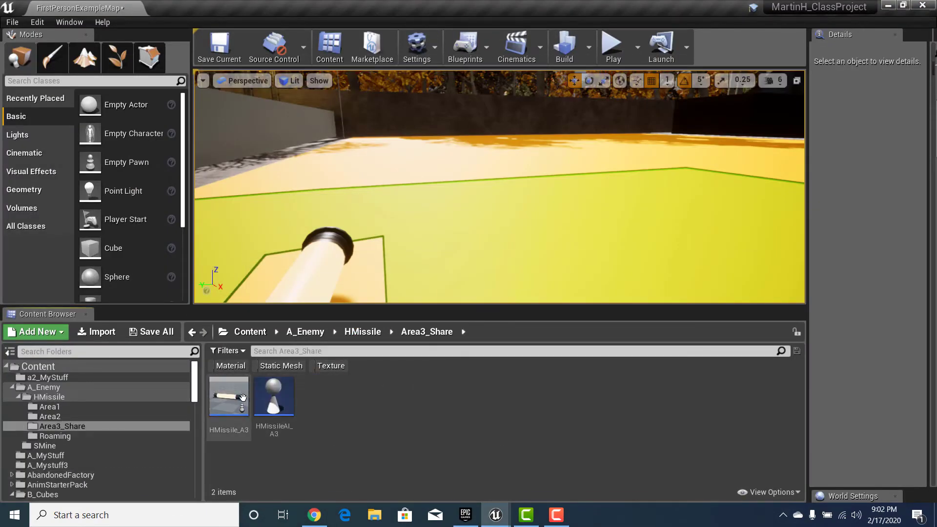
double_click(243, 397)
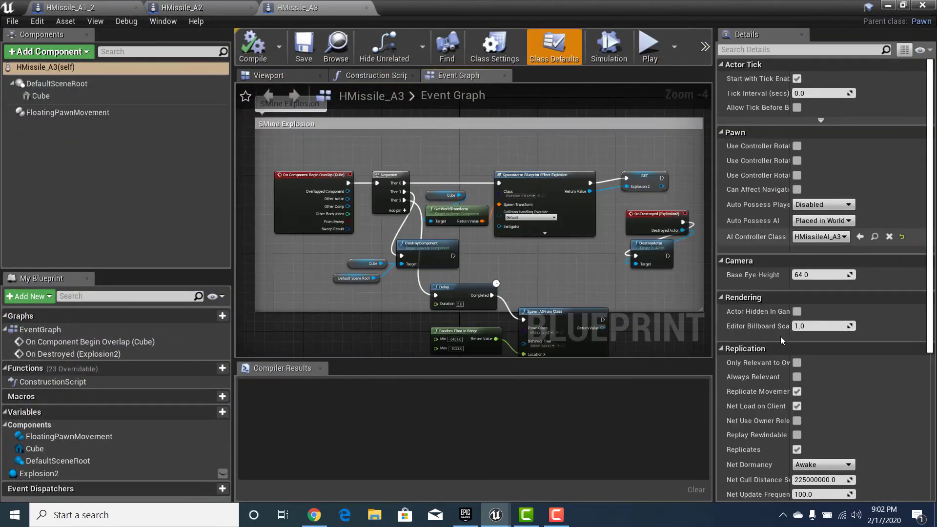
click(57, 52)
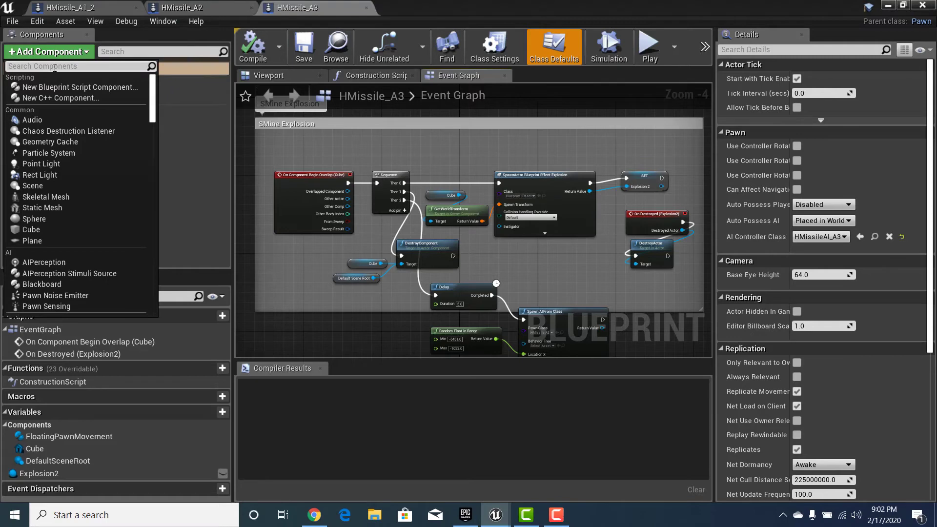
text(nav)
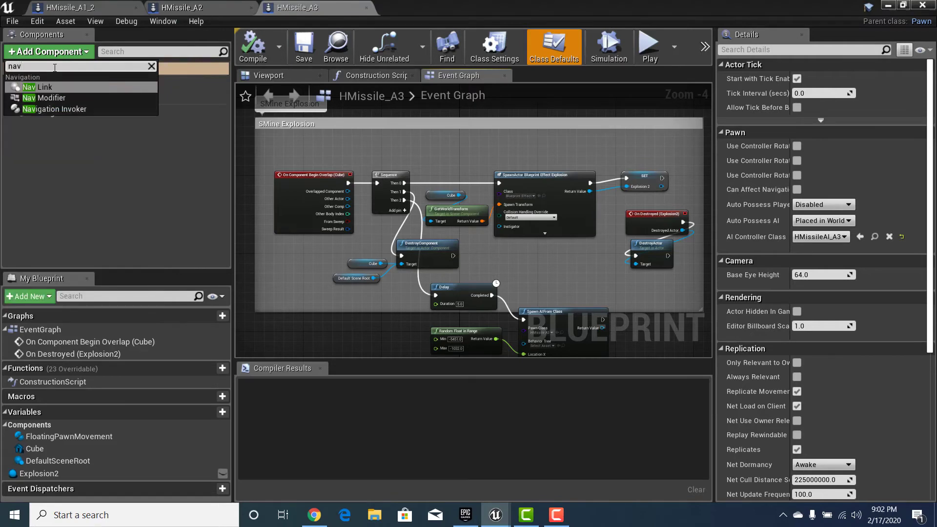
click(61, 112)
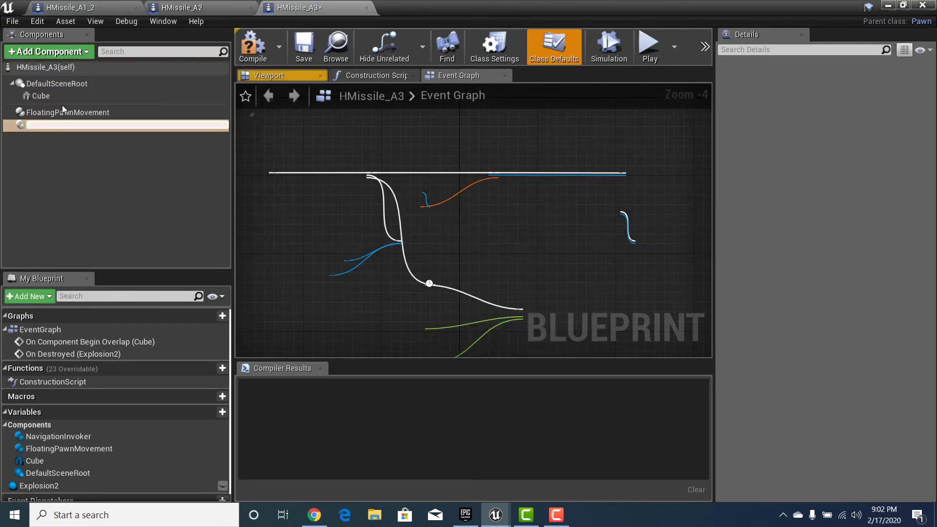
Set the NavigationInvoker's tile generation and removal radii to 200 and compile HMissile_A3.
click(81, 127)
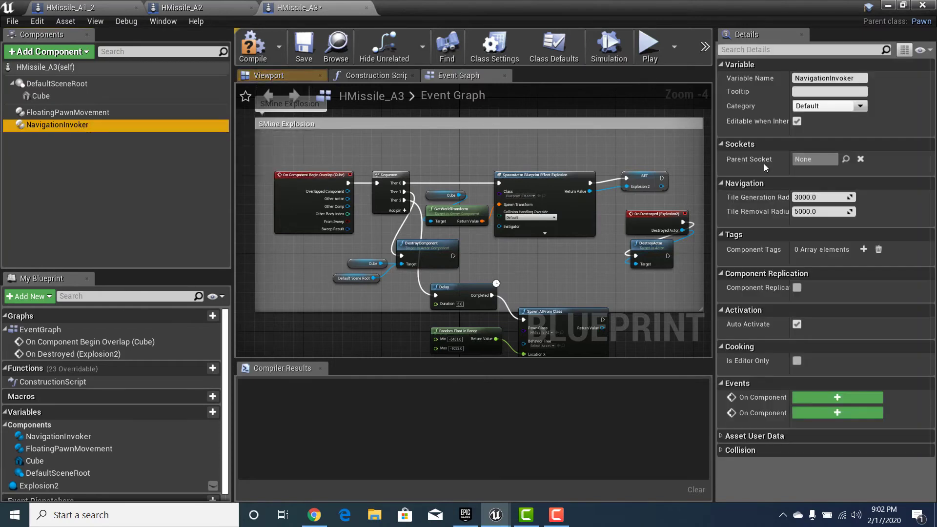
click(810, 197)
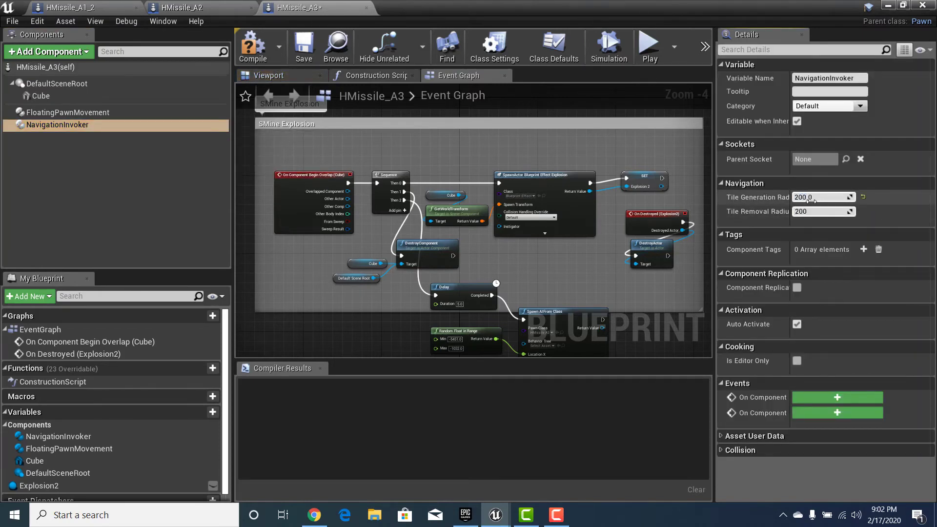
key(Tab)
click(148, 230)
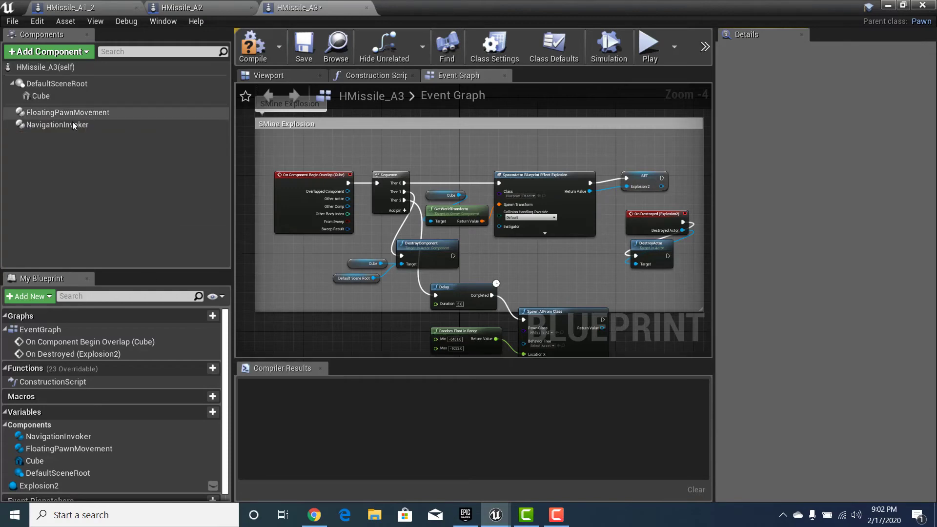
click(57, 124)
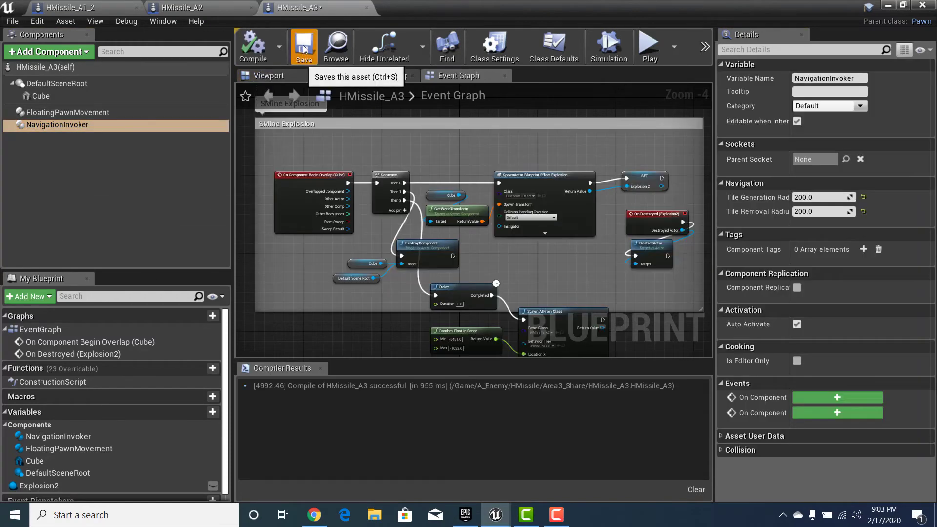
click(303, 49)
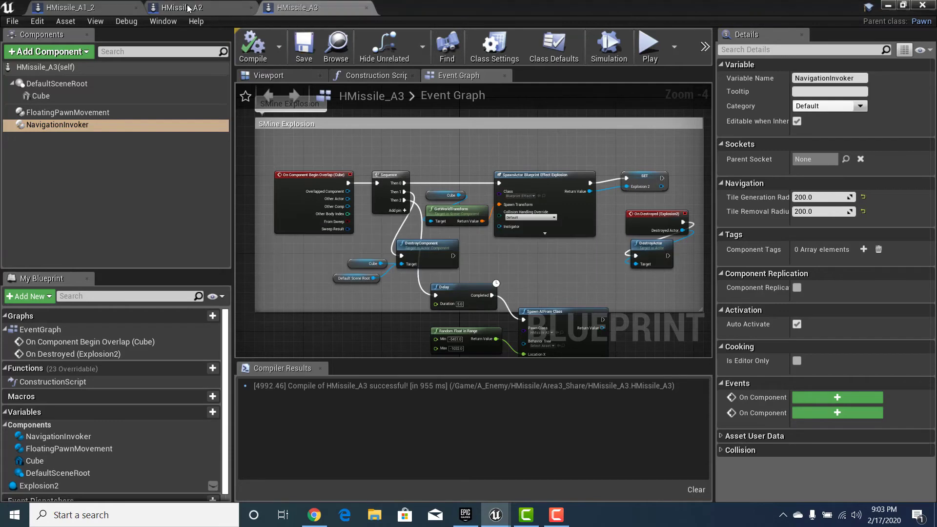
Review the HMissile_A2 and HMissile_A1_2 blueprints, then close the blueprint editor.
click(205, 7)
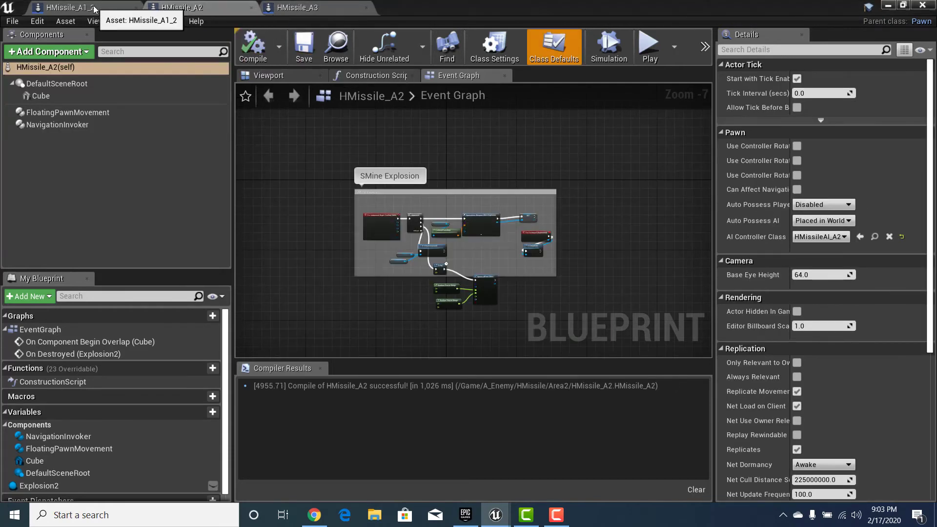
click(94, 9)
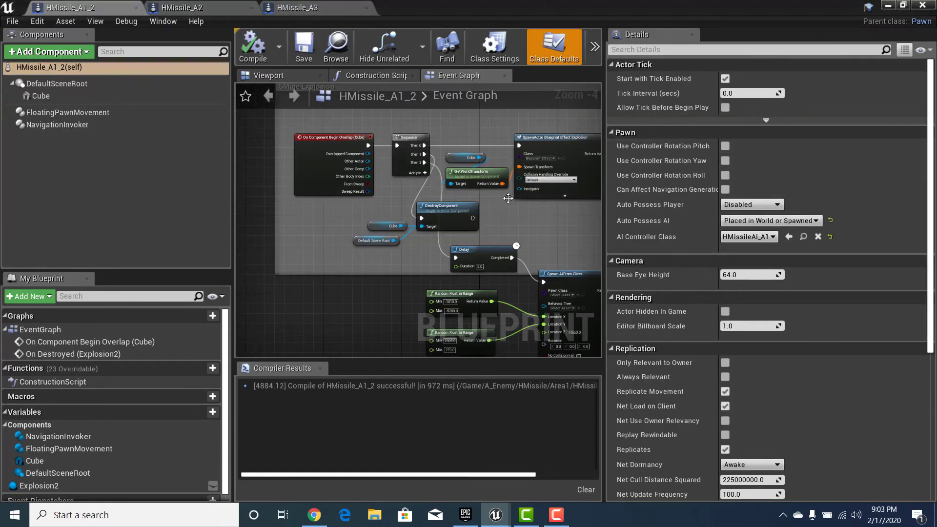
right_drag(419, 192, 353, 200)
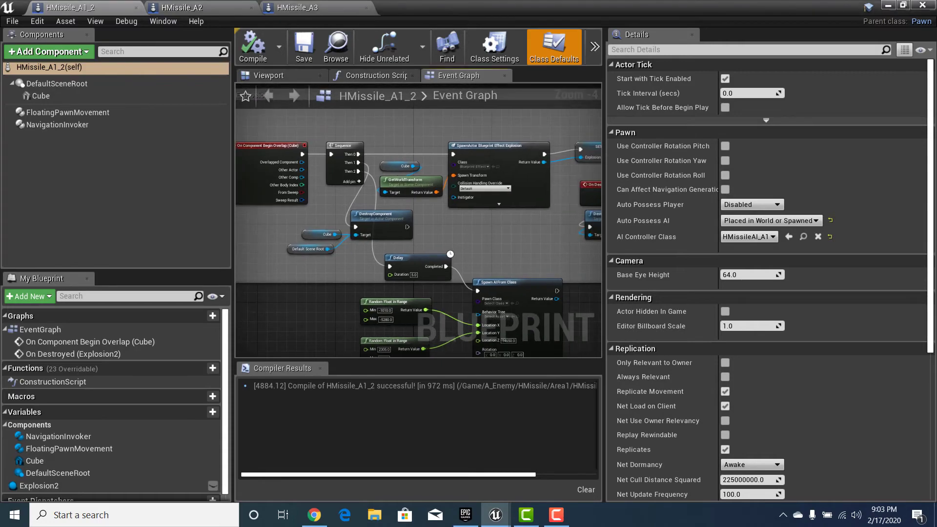
click(922, 4)
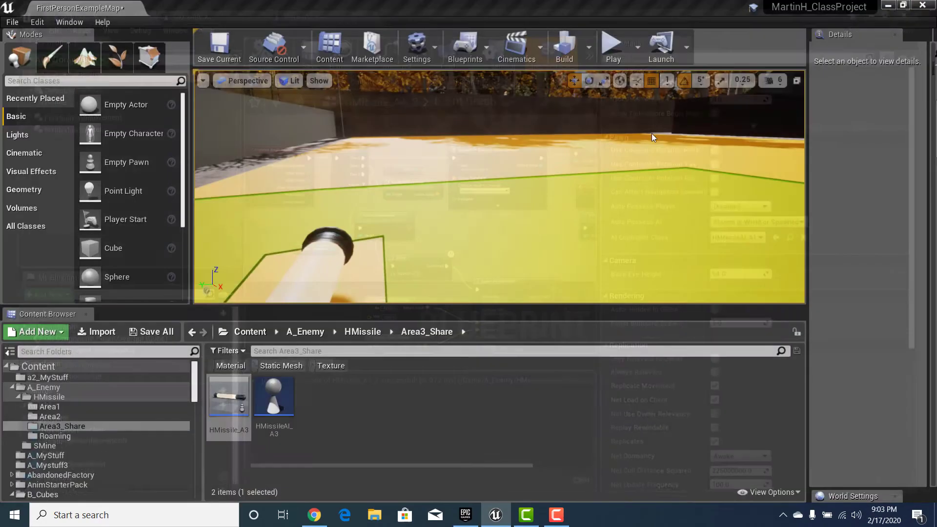
Fly over the arena to see the missiles in their nav tiles, select HMissile_A3, and open Area2.
key(w)
mouse_move(500, 187)
right_down()
mouse_move(503, 168)
mouse_move(532, 195)
mouse_move(503, 168)
mouse_move(499, 186)
right_up()
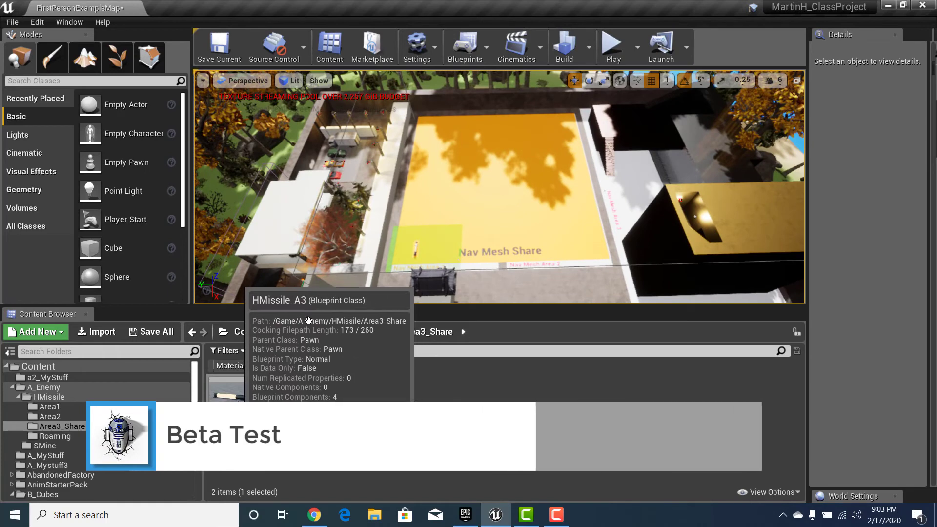
click(472, 131)
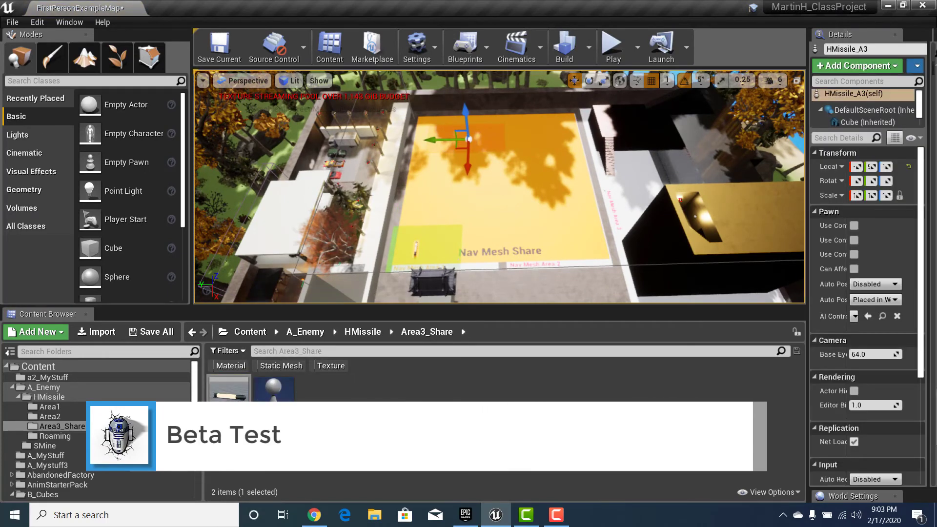
click(363, 331)
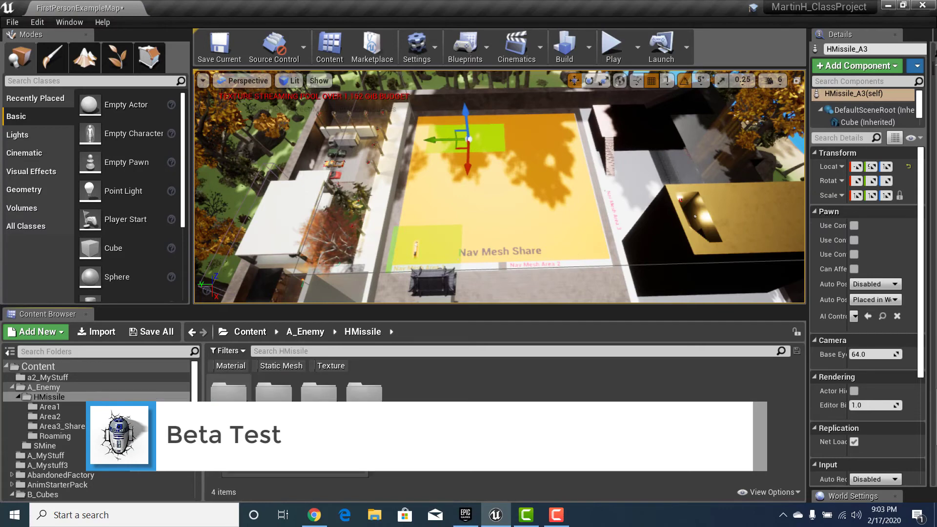
double_click(272, 395)
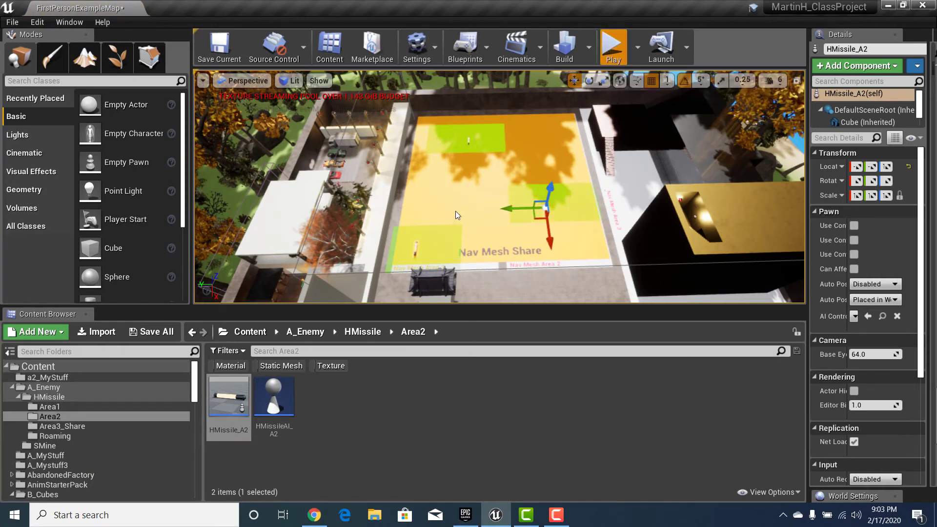
Start a play-test and walk forward across the Nav Mesh Share floor.
key(alt+p)
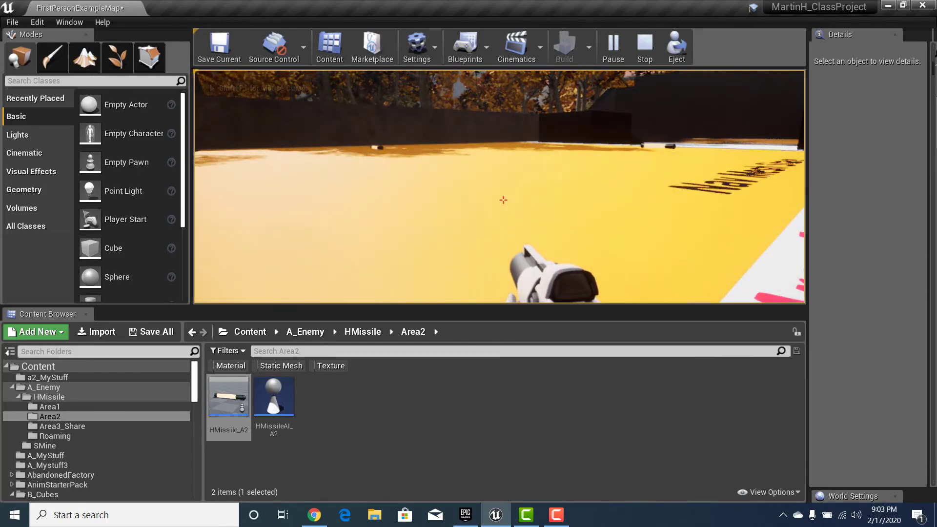
key(w)
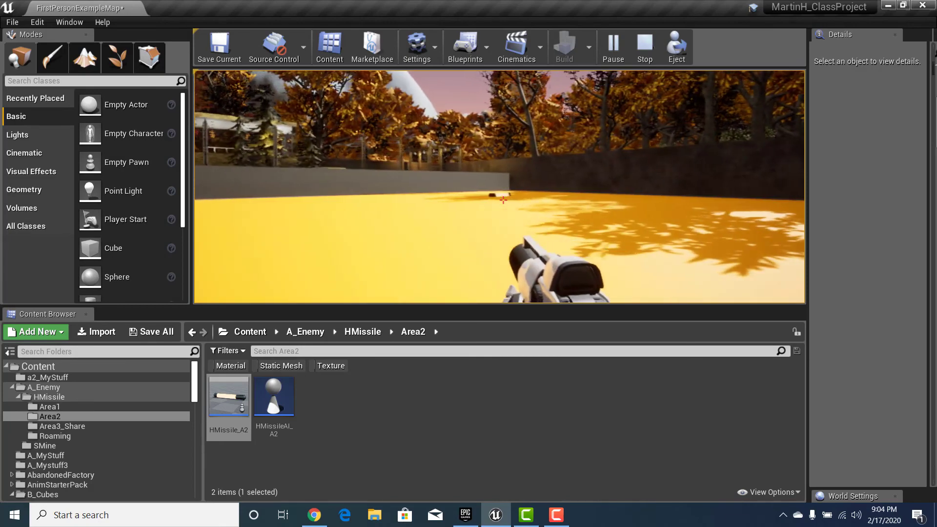
Stop the play-test session and close the Message Log window.
key(Escape)
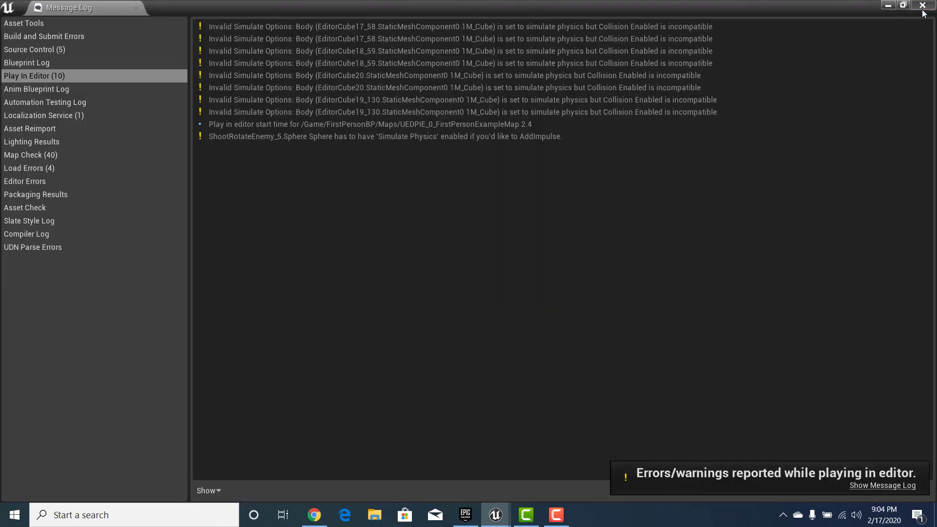
click(922, 5)
key(s)
Inspect each missile and its green nav tile across Nav Mesh Areas 1, 2 and 3.
right_drag(540, 245, 490, 294)
key(w)
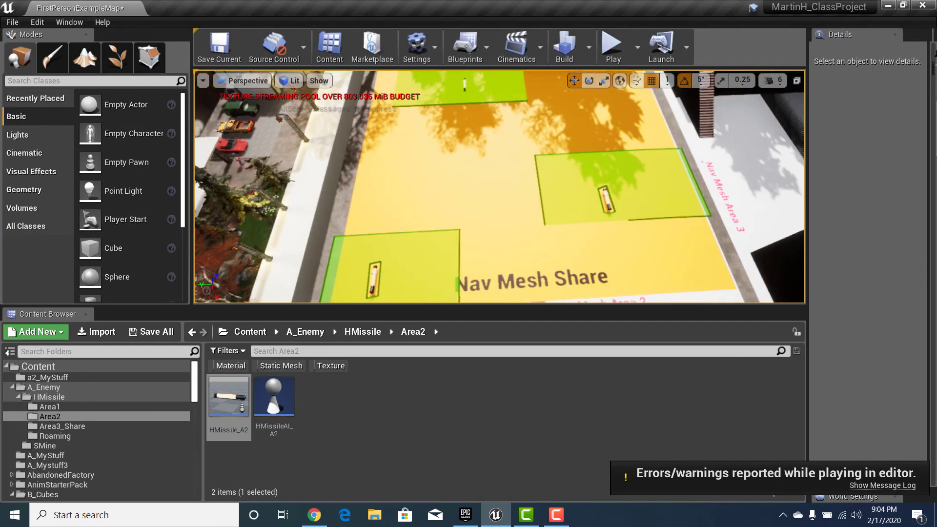
key(s)
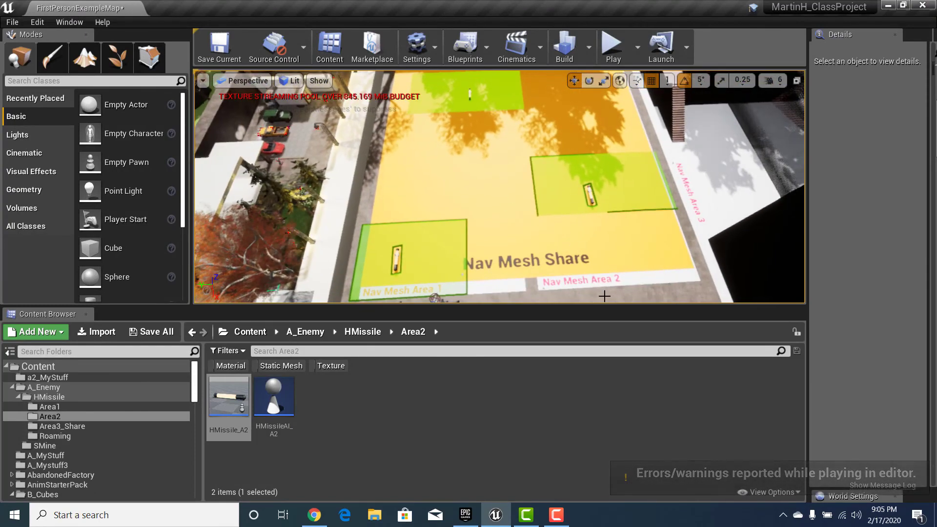
right_drag(572, 222, 572, 222)
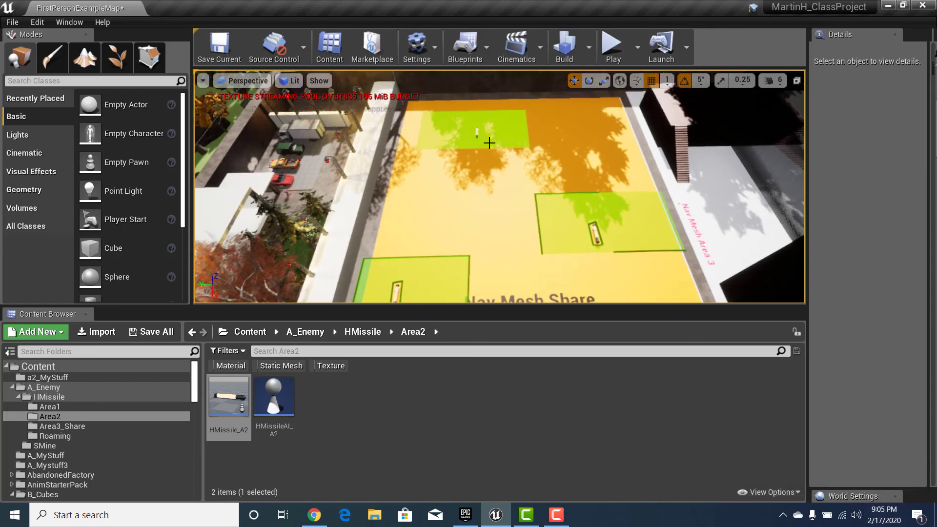
mouse_move(439, 217)
right_down()
mouse_move(433, 246)
mouse_move(447, 233)
right_up()
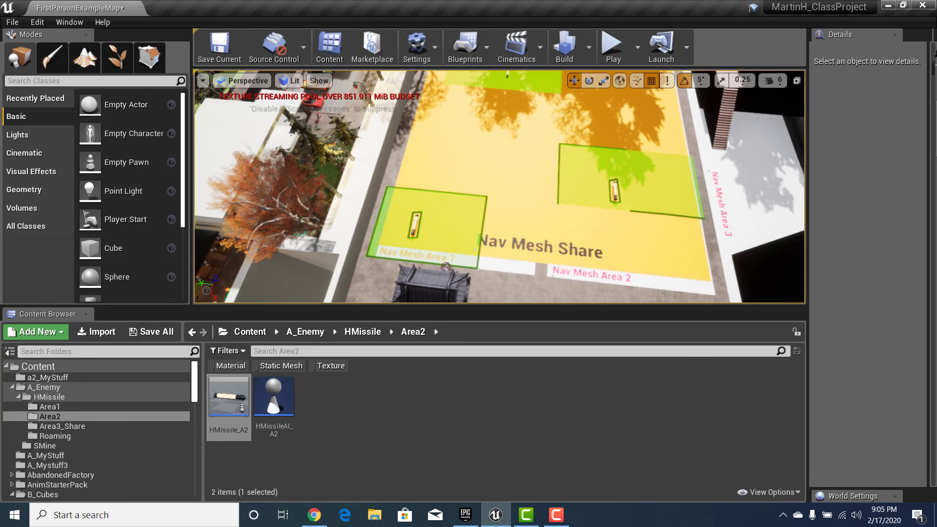
right_drag(507, 217, 519, 208)
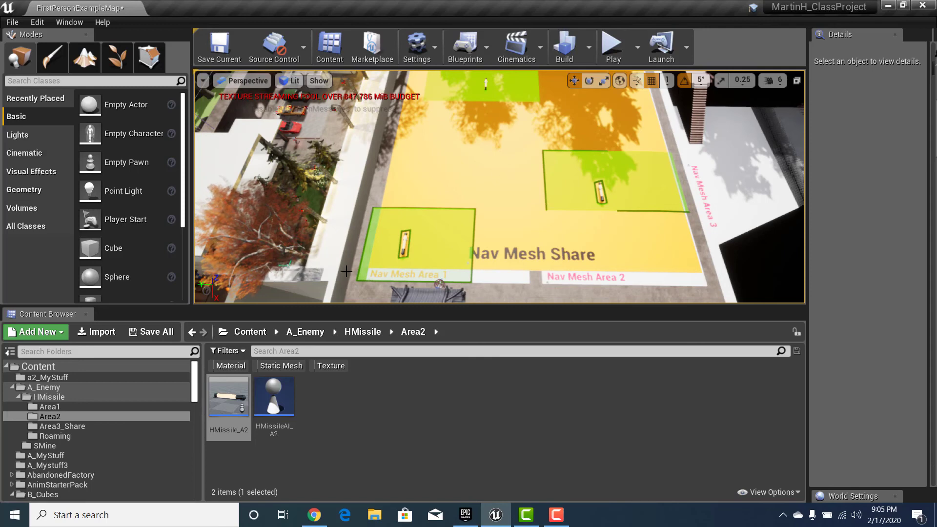
right_drag(404, 182, 391, 201)
scroll(391, 200, down, 2)
scroll(391, 201, down, 1)
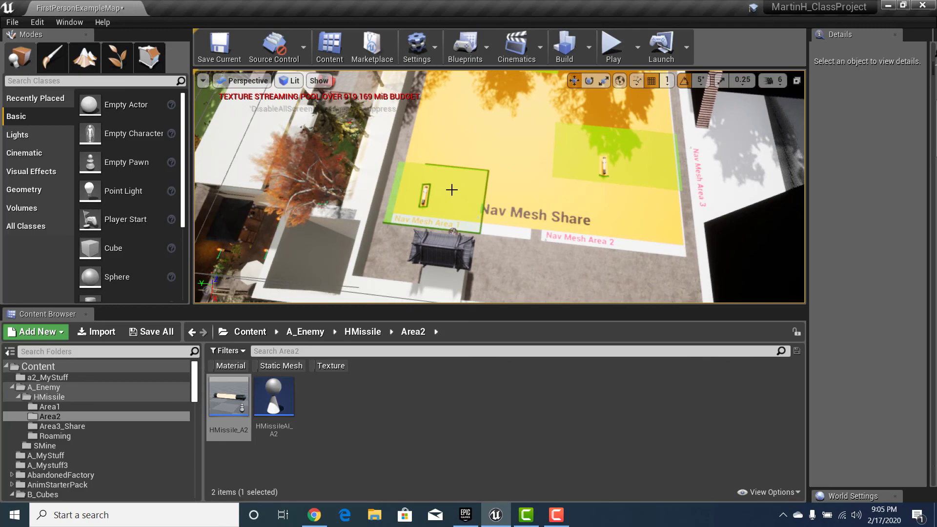
right_drag(513, 161, 518, 140)
right_drag(431, 142, 464, 139)
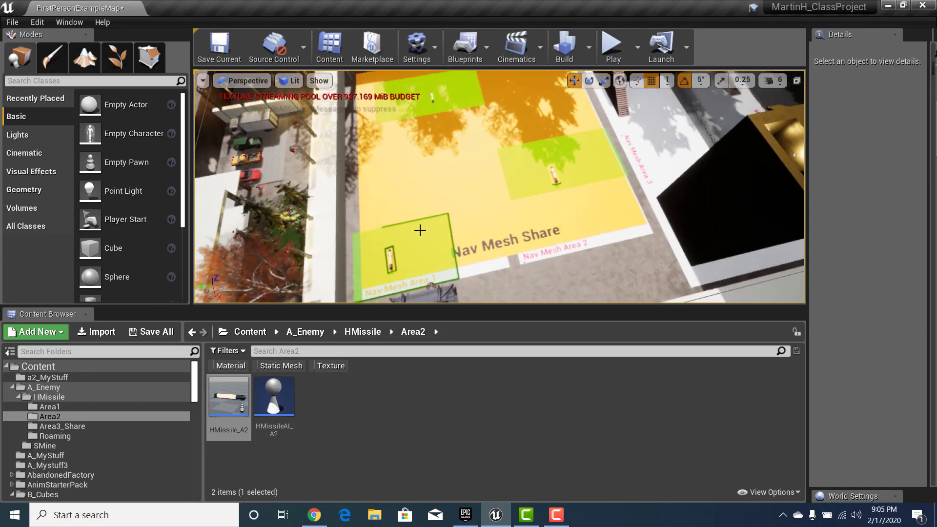